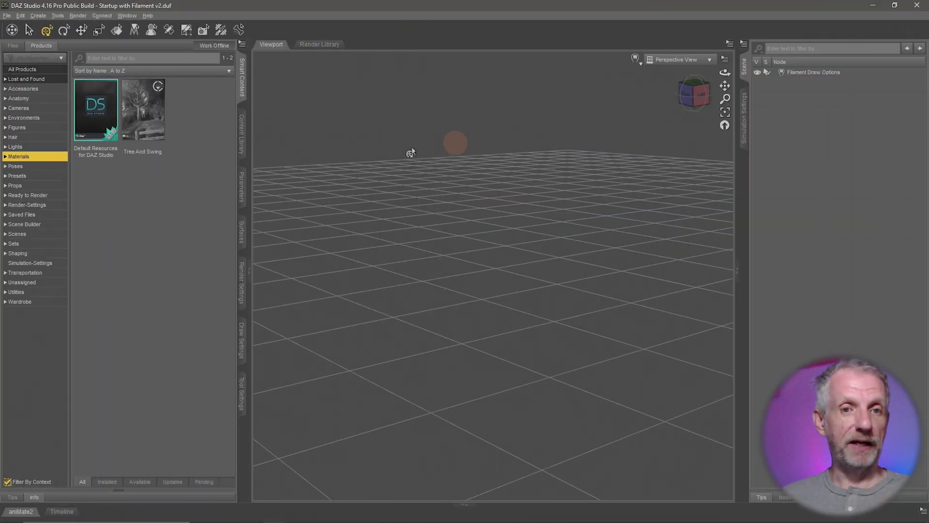
Load The Brute 8 actor from the Figures products and orbit to see the whole figure
click(41, 126)
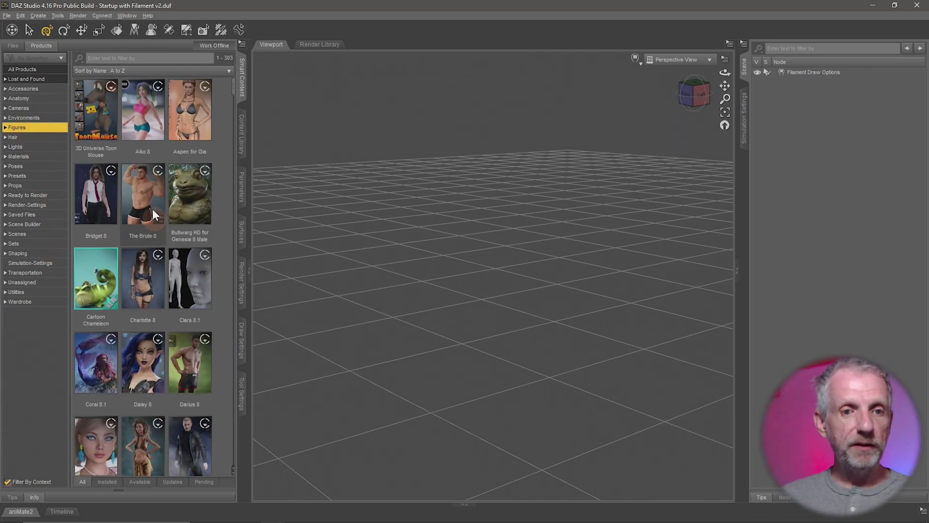
mouse_move(144, 202)
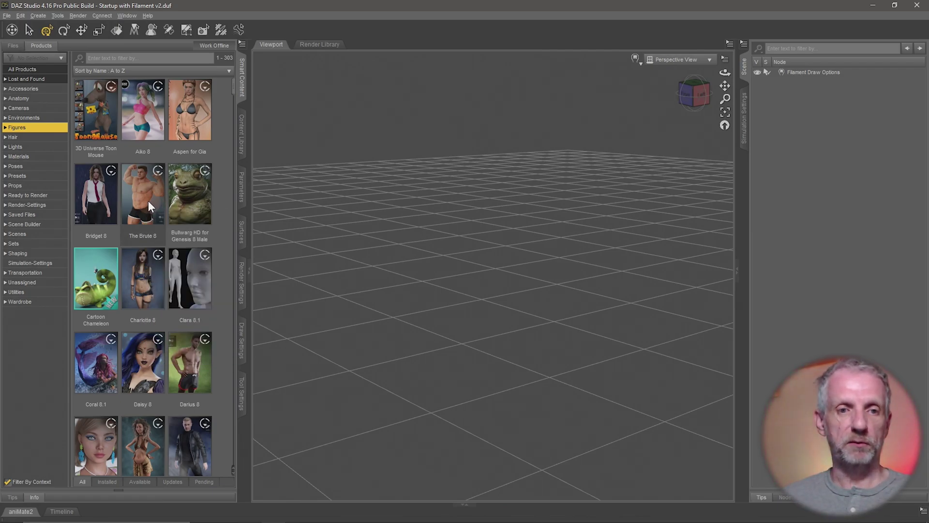
click(148, 200)
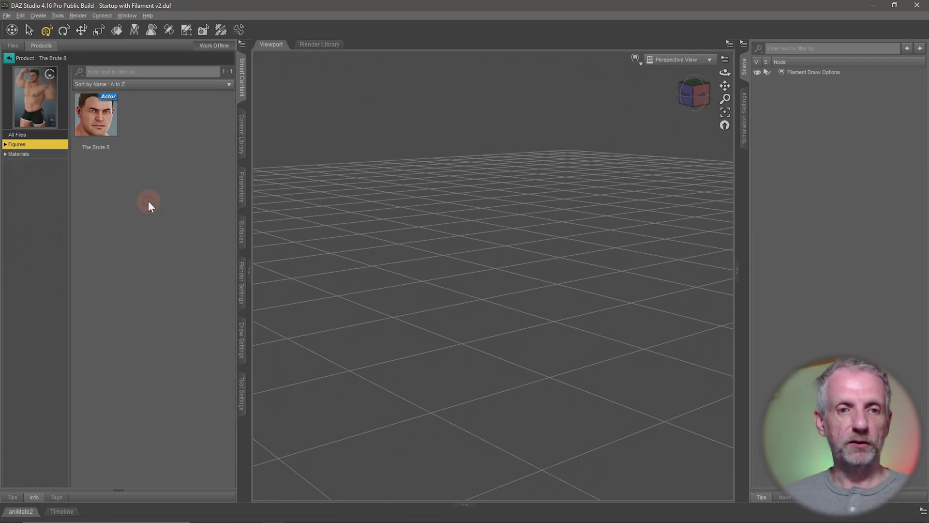
double_click(103, 118)
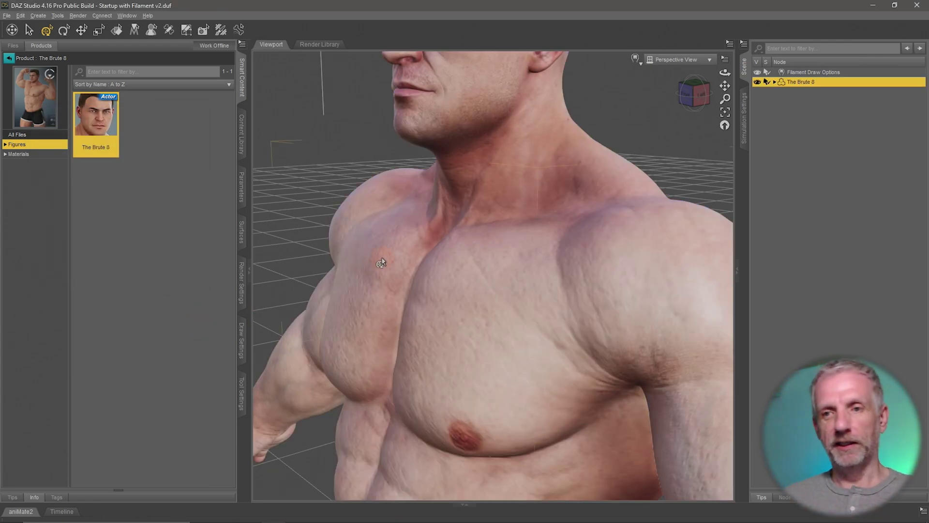
scroll(378, 257, down, 5)
alt+drag(377, 257, 401, 245)
scroll(348, 235, down, 3)
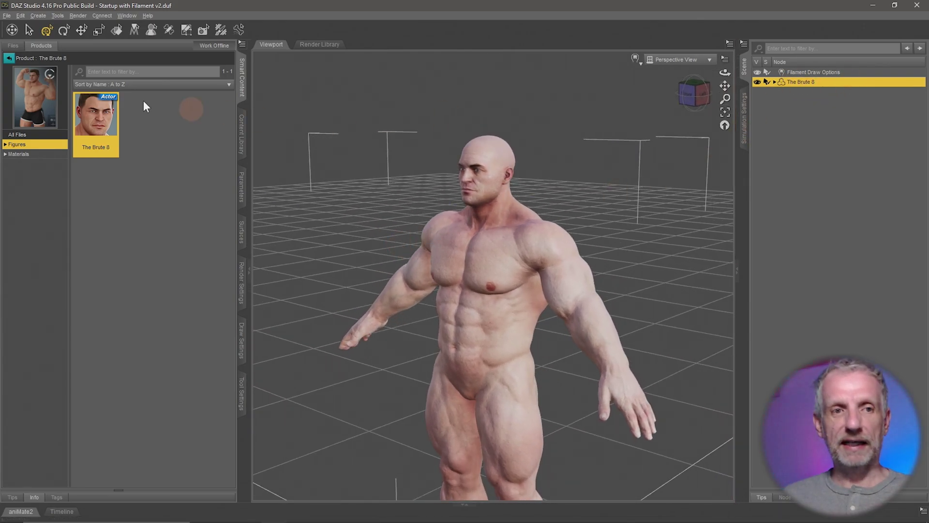
Browse the Wardrobe products and open Bio Suit for Genesis 8 Male
click(9, 59)
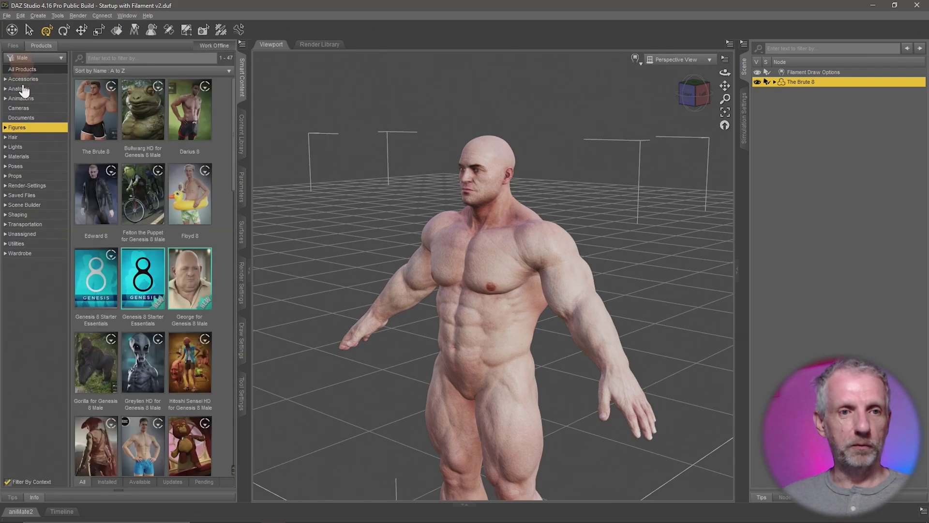
click(48, 253)
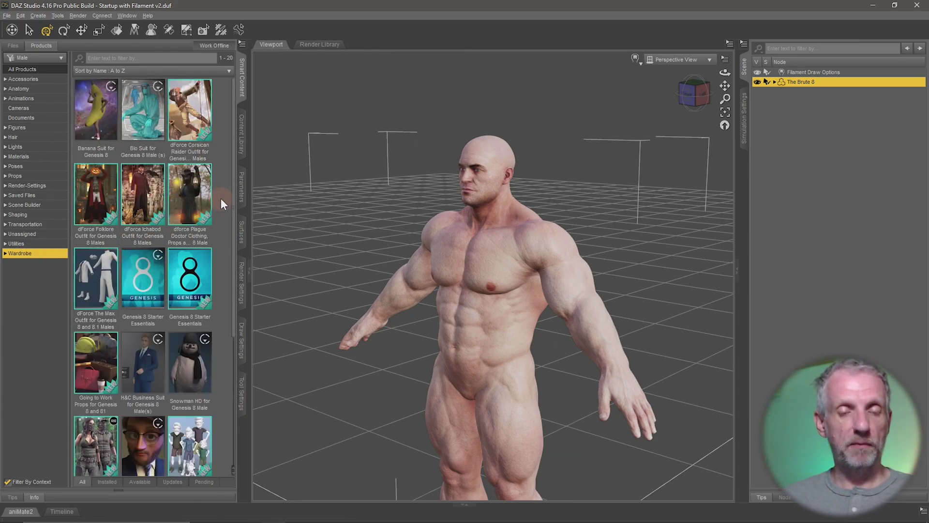
scroll(363, 250, up, 3)
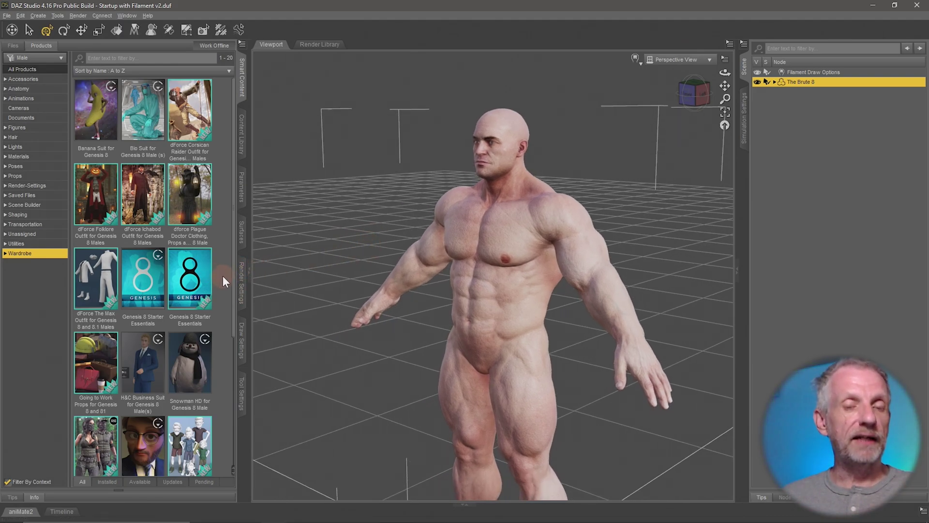
scroll(223, 275, down, 5)
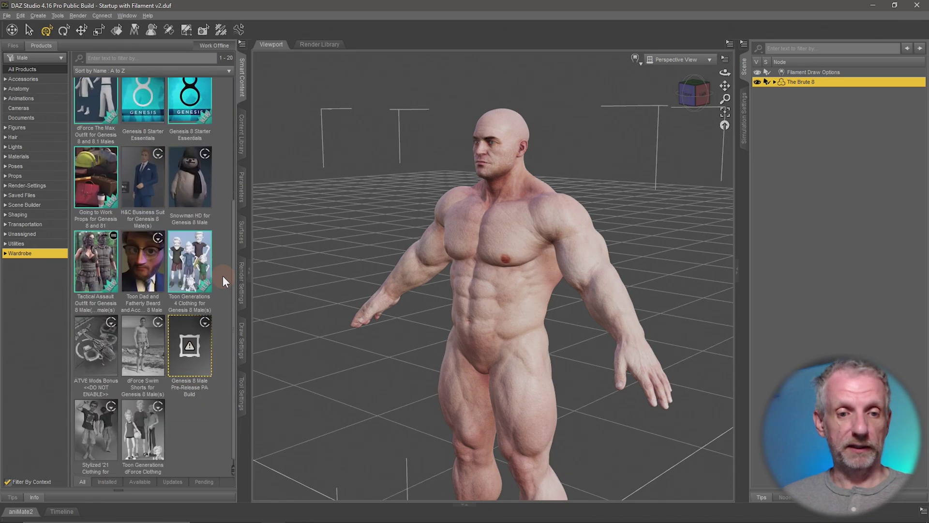
scroll(223, 275, up, 5)
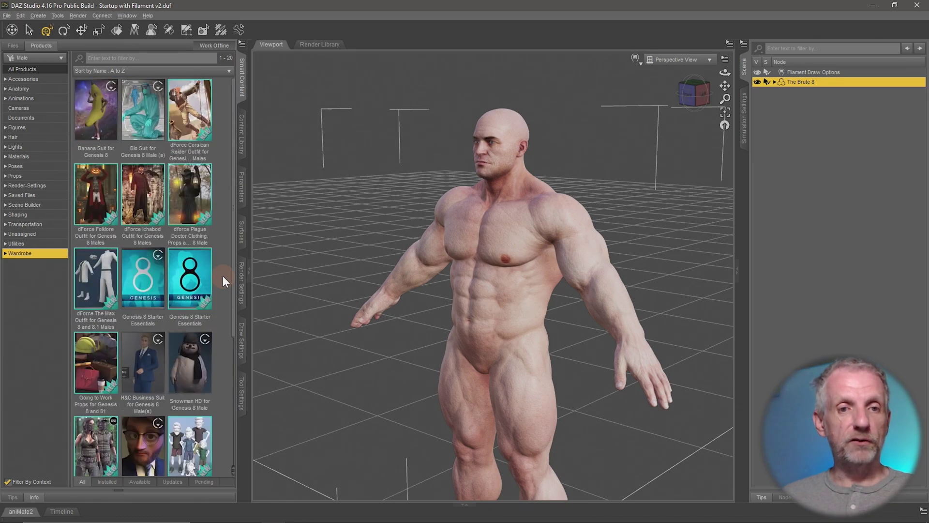
double_click(140, 119)
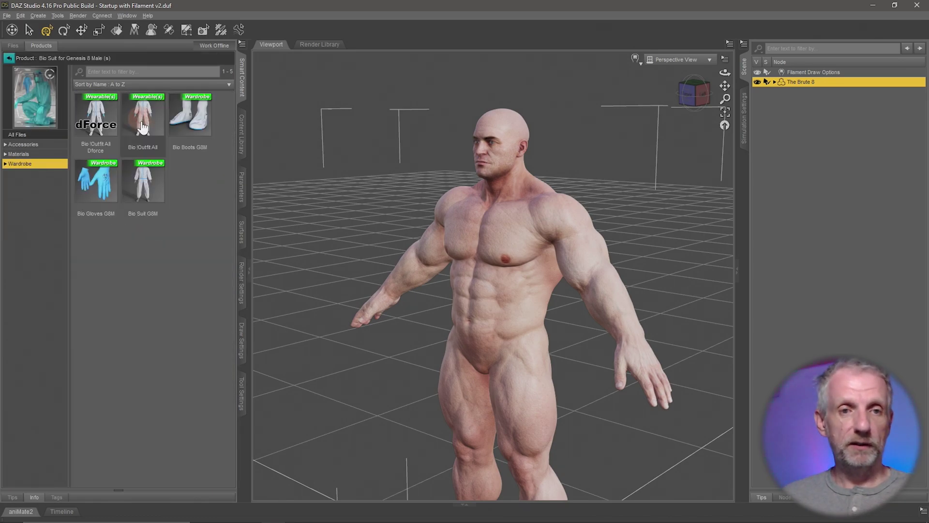
Inspect its items: Bio !Outfit All Dforce, Bio !Outfit All, Bio Boots, Bio Suit, Bio Gloves G8M
click(88, 130)
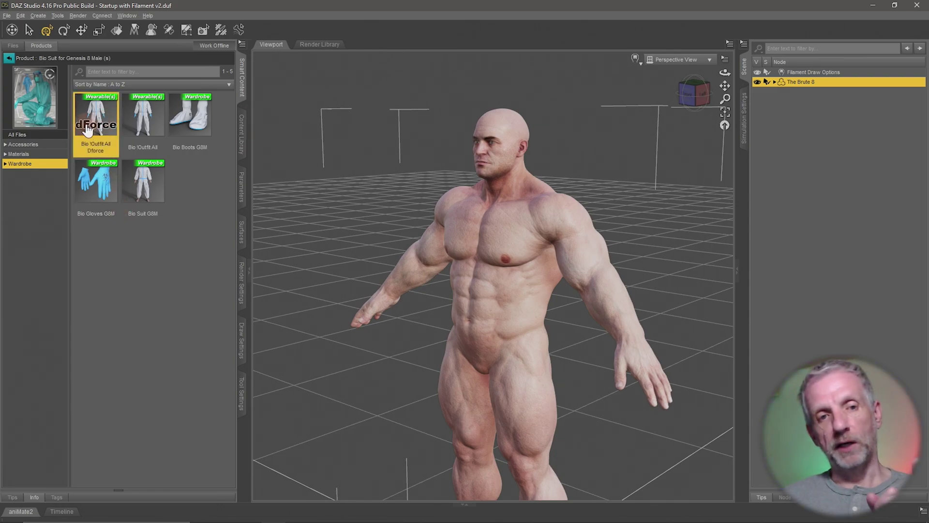
click(143, 117)
click(196, 146)
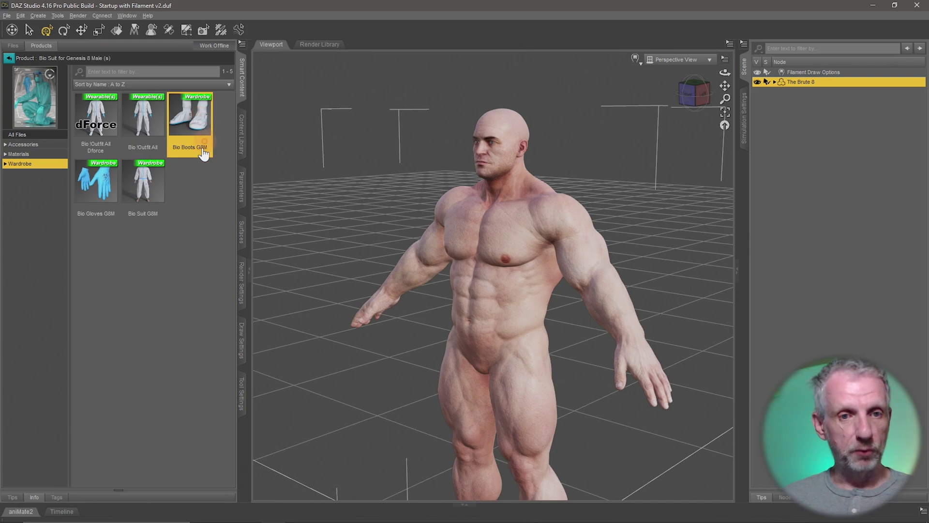
click(144, 191)
click(96, 193)
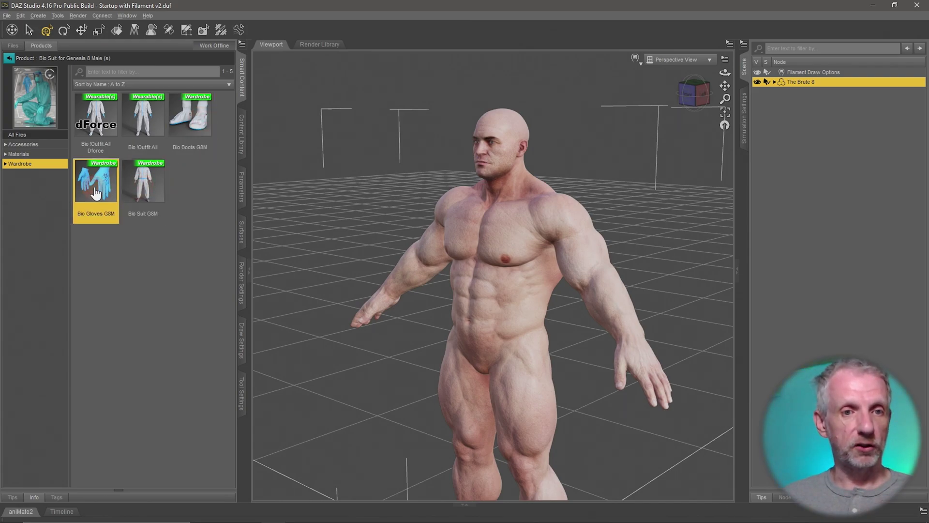
Apply Bio !Outfit All to The Brute 8 and orbit to a frontal view
double_click(144, 115)
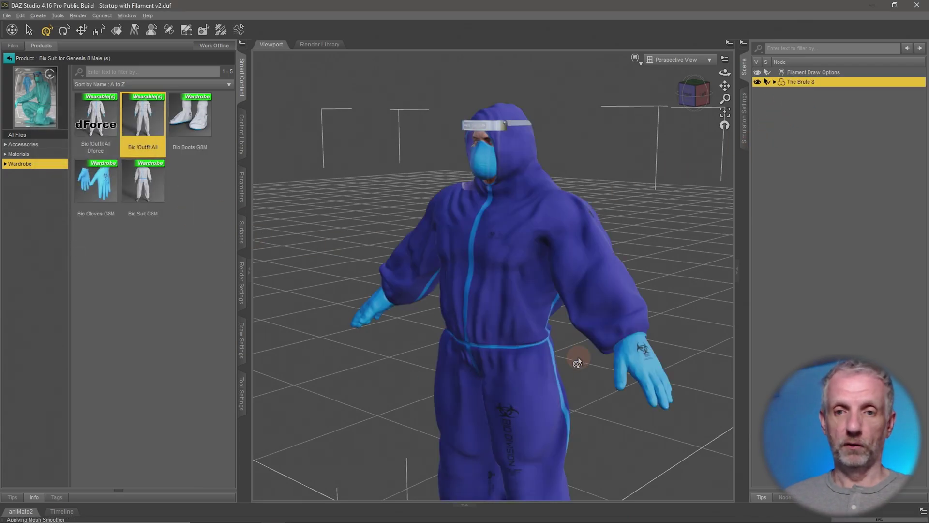
drag(577, 361, 487, 327)
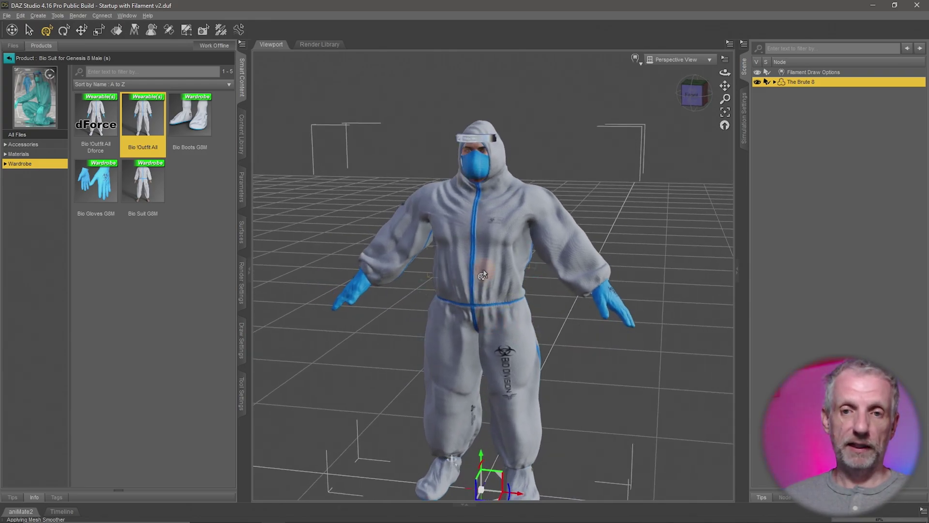
click(790, 114)
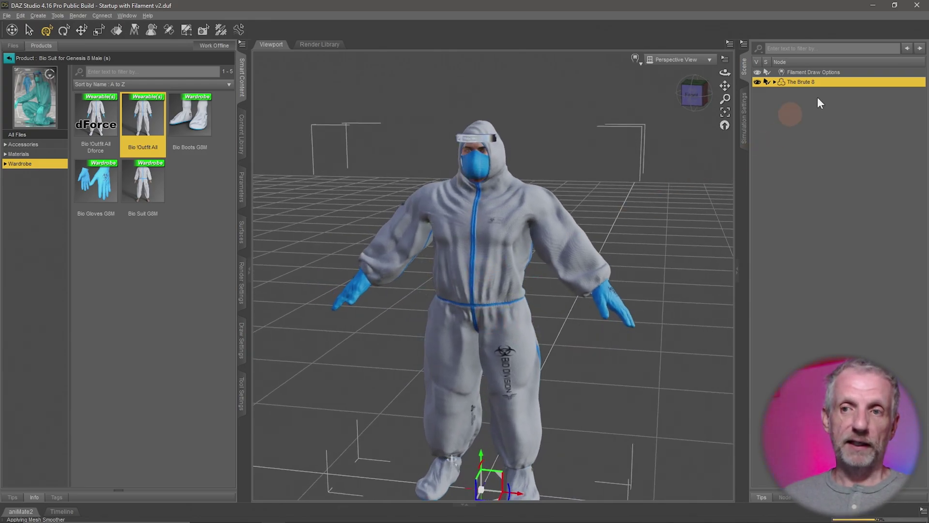
Expand The Brute 8 in the Scene pane and check the suit, mask, boots and gloves
click(775, 82)
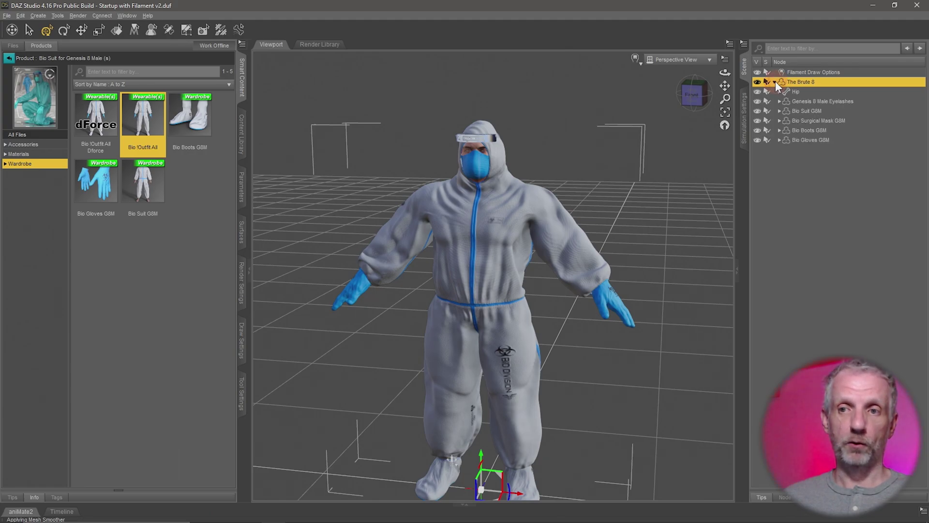
click(822, 109)
click(830, 121)
click(823, 130)
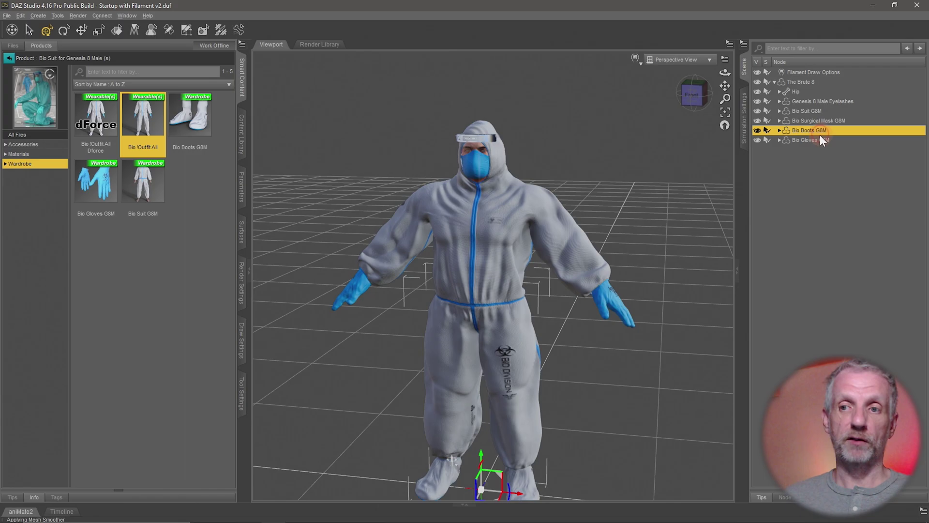
click(817, 141)
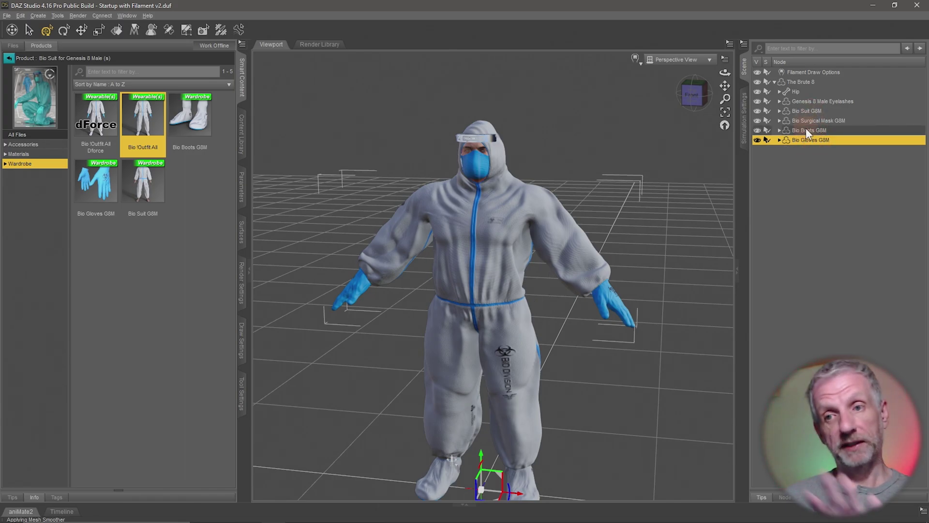
click(774, 83)
click(774, 82)
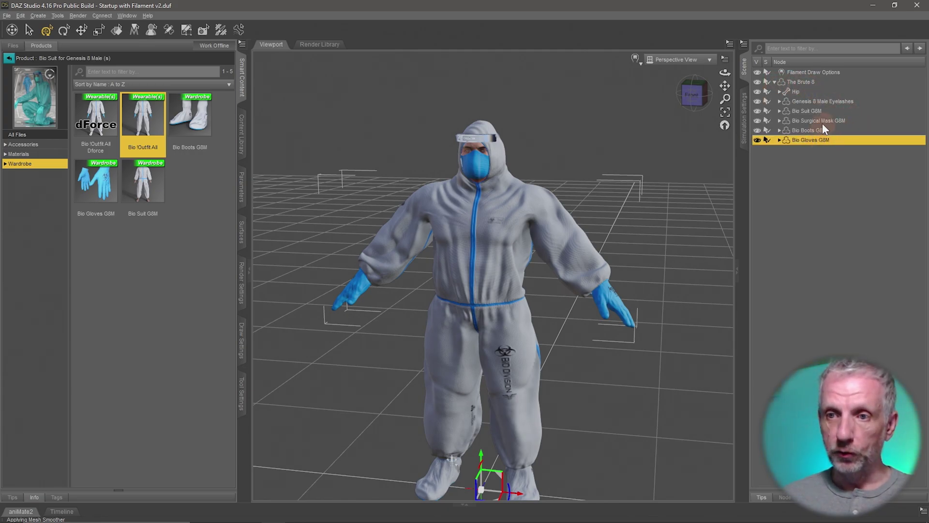
With Bio Suit G8M selected, try the Bio Cloth Blue and Bio Cloth Green materials
click(815, 111)
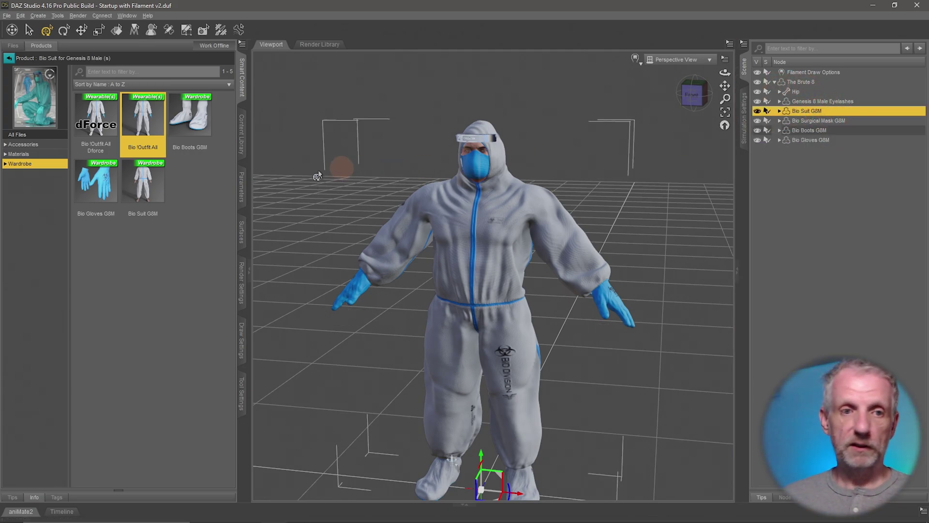
click(35, 154)
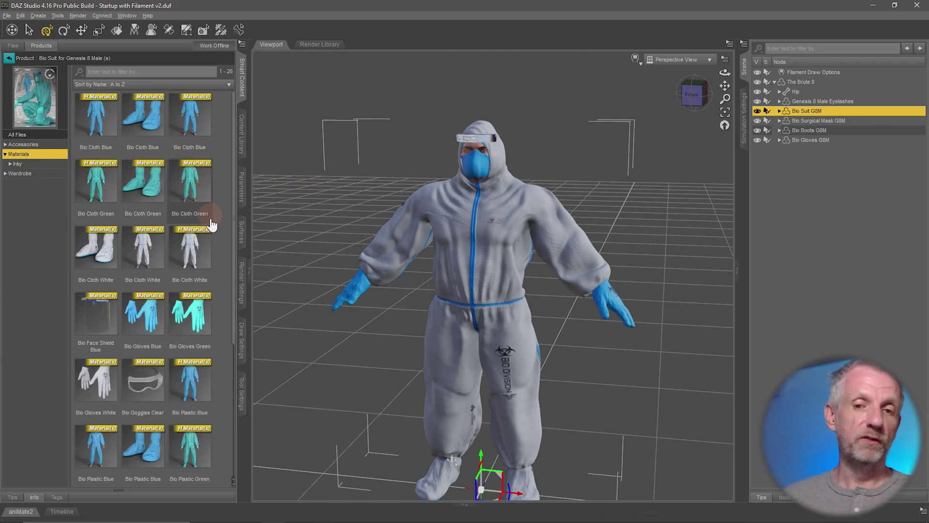
double_click(111, 124)
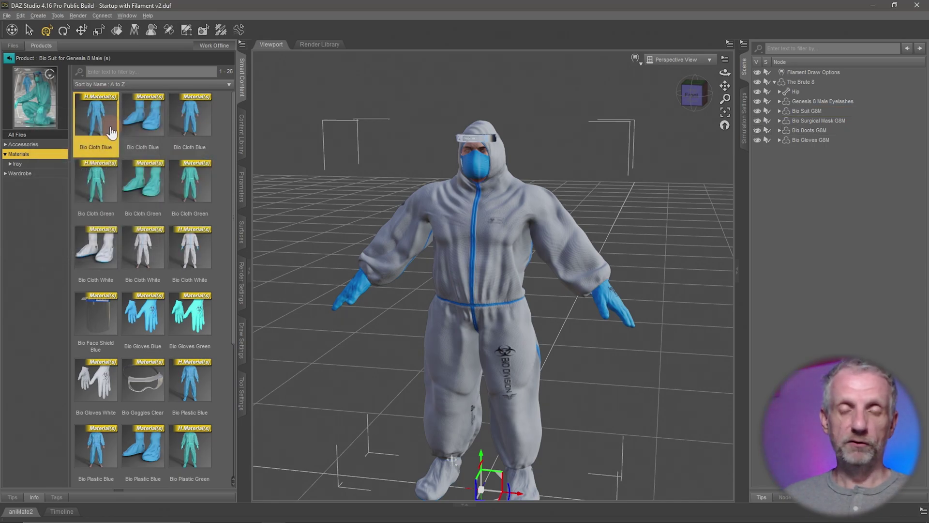
double_click(100, 196)
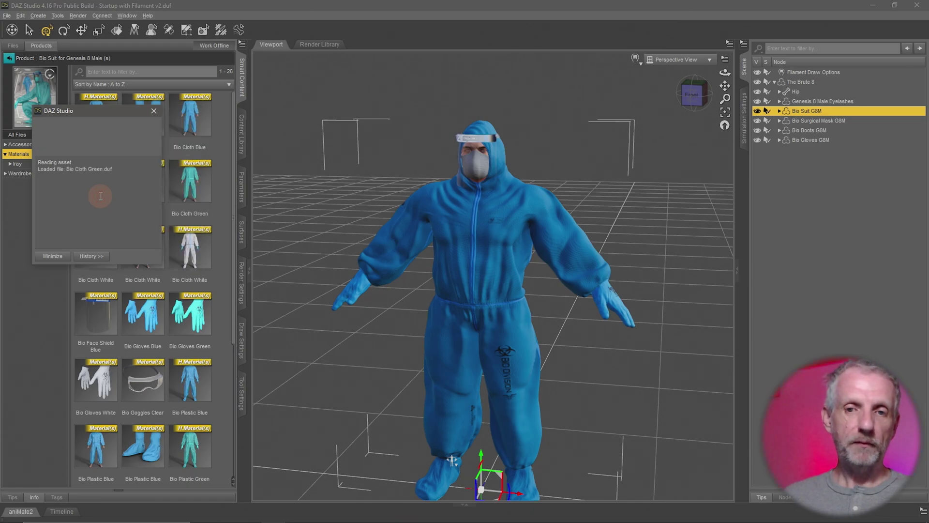
alt+drag(487, 284, 521, 269)
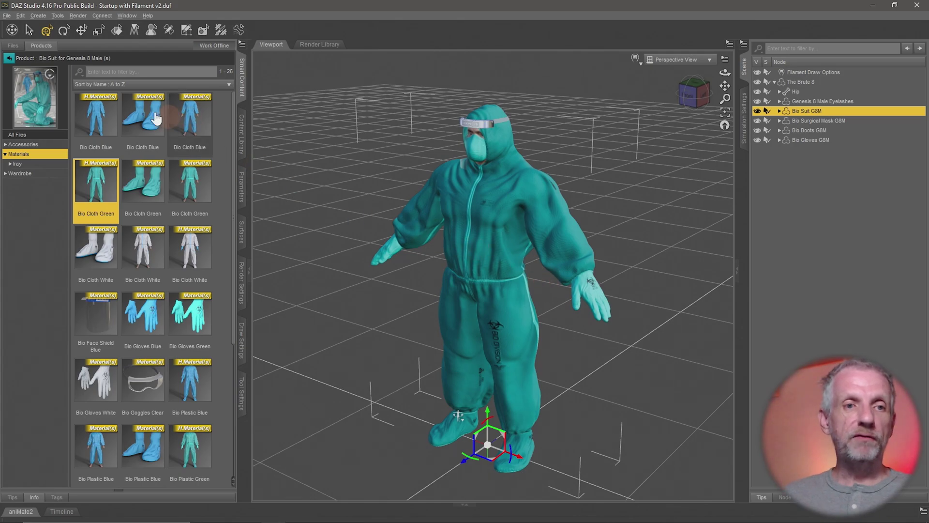
Open the Materials category and look at Bio Suit for Genesis 8 Male and ColorWerks products
click(8, 58)
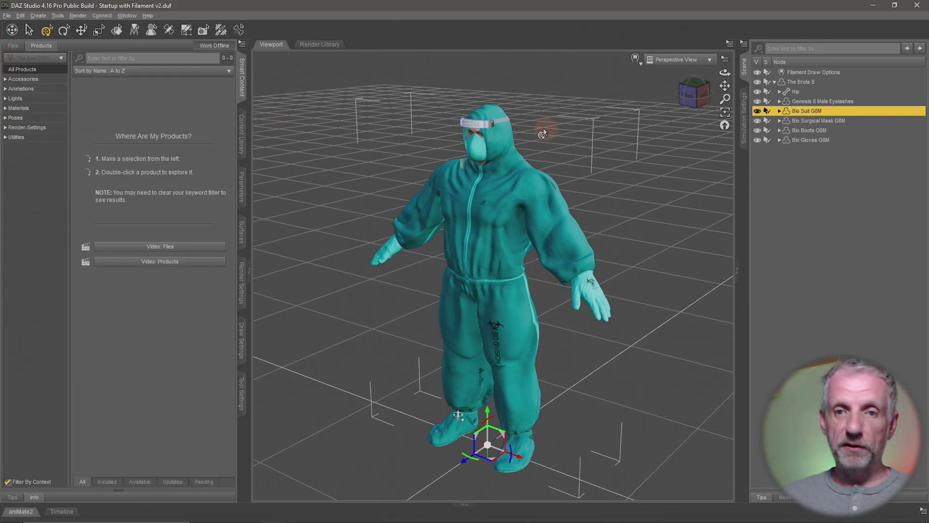
click(31, 109)
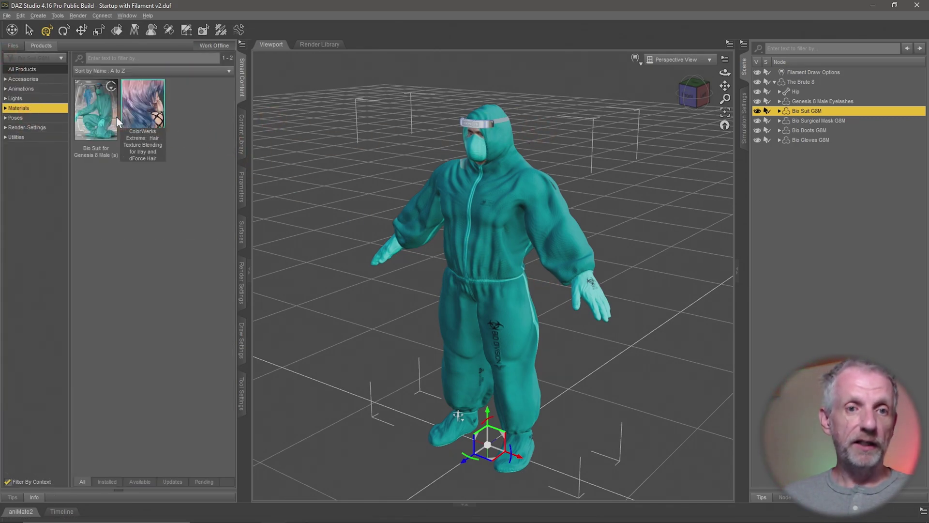
click(107, 127)
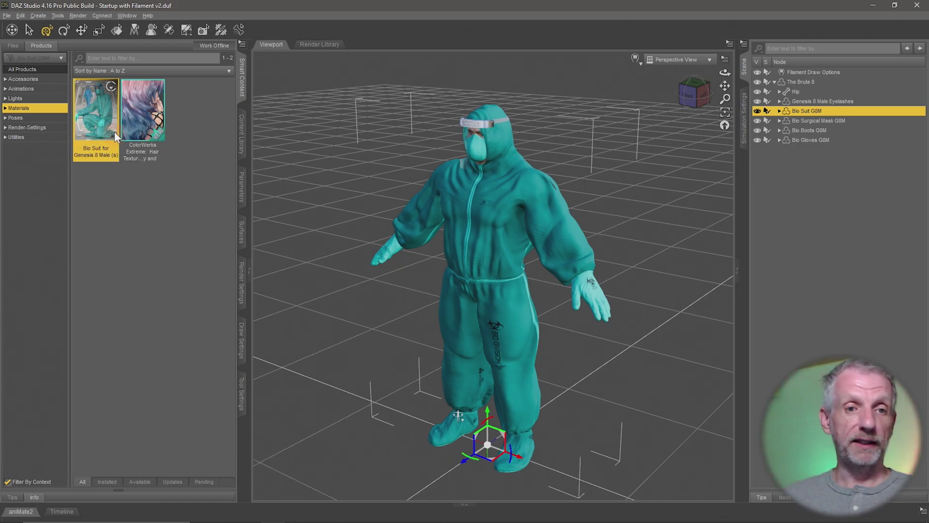
click(163, 130)
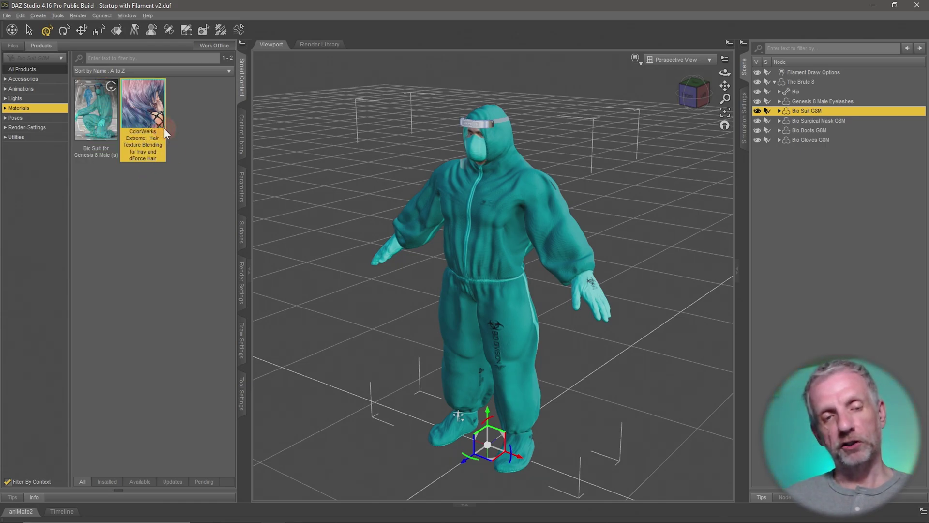
click(92, 120)
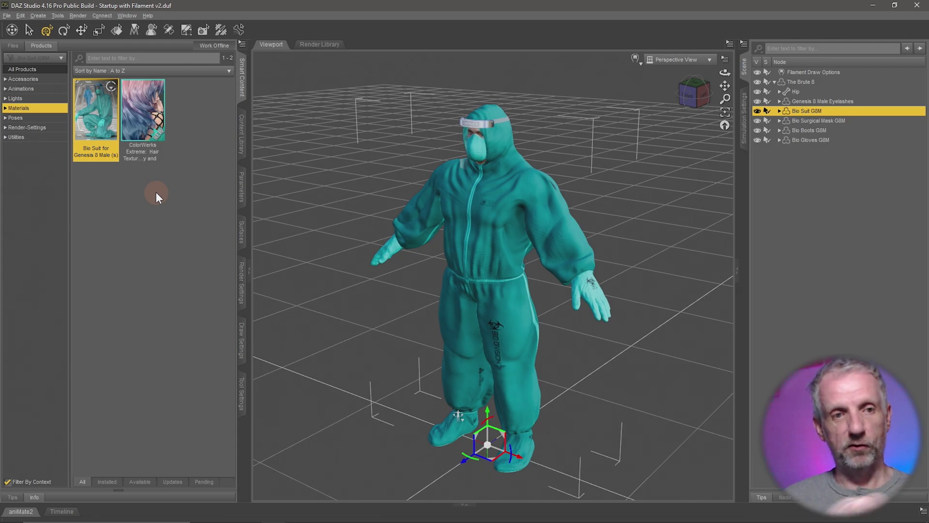
From the Files tab, try Bio Cloth Blue and Green, then apply Bio Cloth White
click(14, 46)
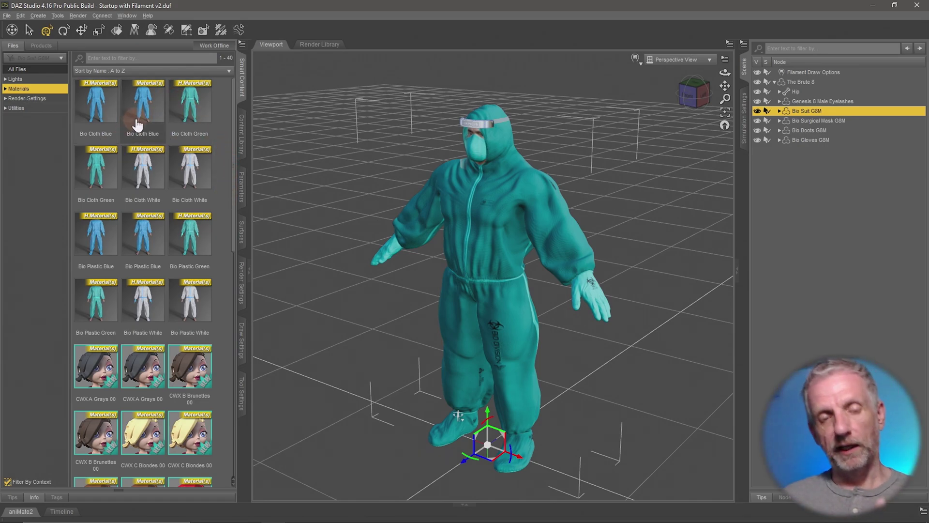
mouse_move(138, 125)
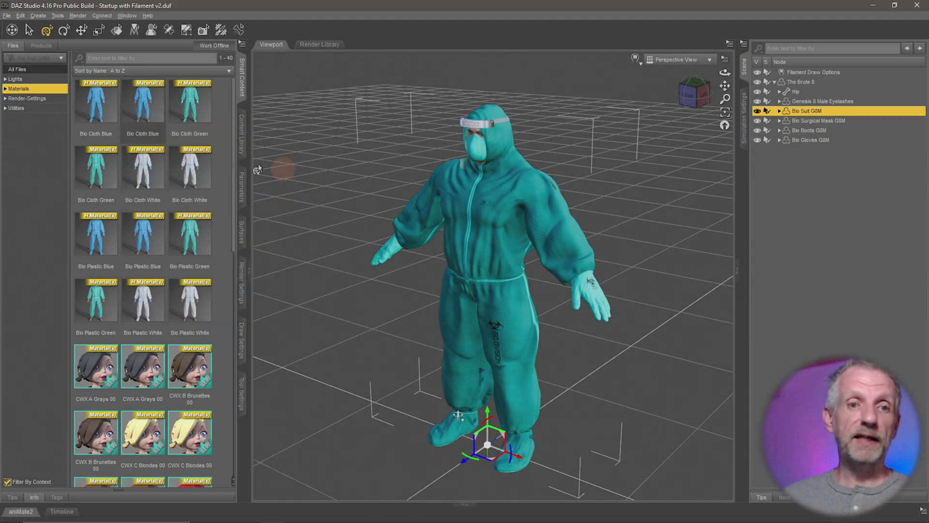
double_click(142, 103)
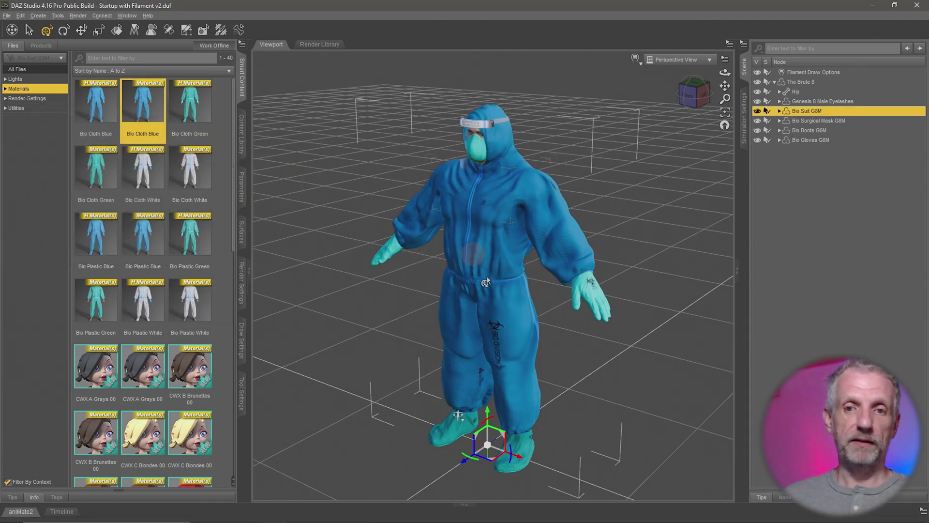
double_click(182, 103)
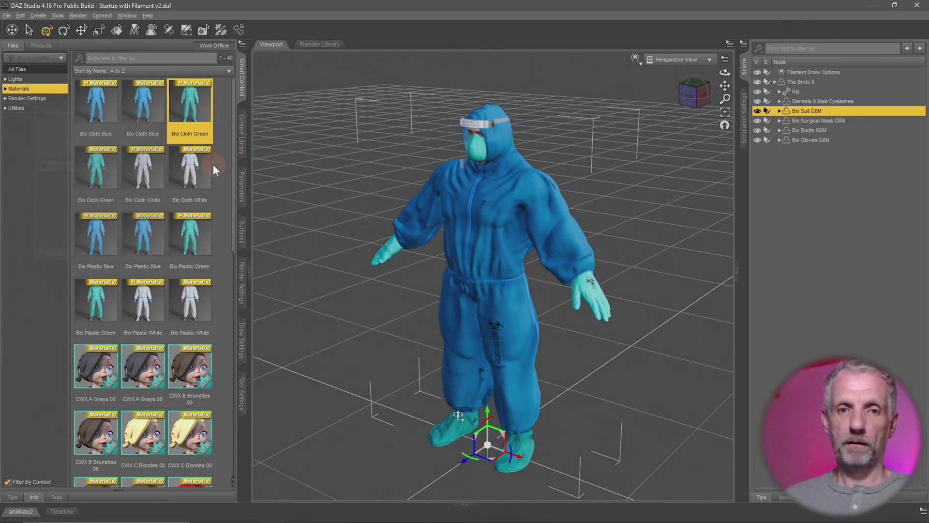
double_click(143, 183)
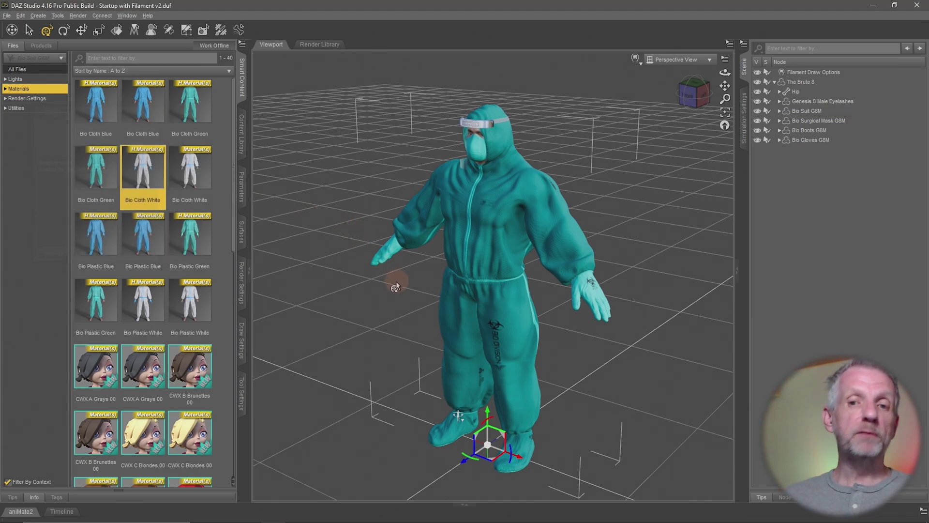
mouse_move(394, 302)
alt+mouse_down()
mouse_move(418, 303)
mouse_move(398, 301)
alt+mouse_up()
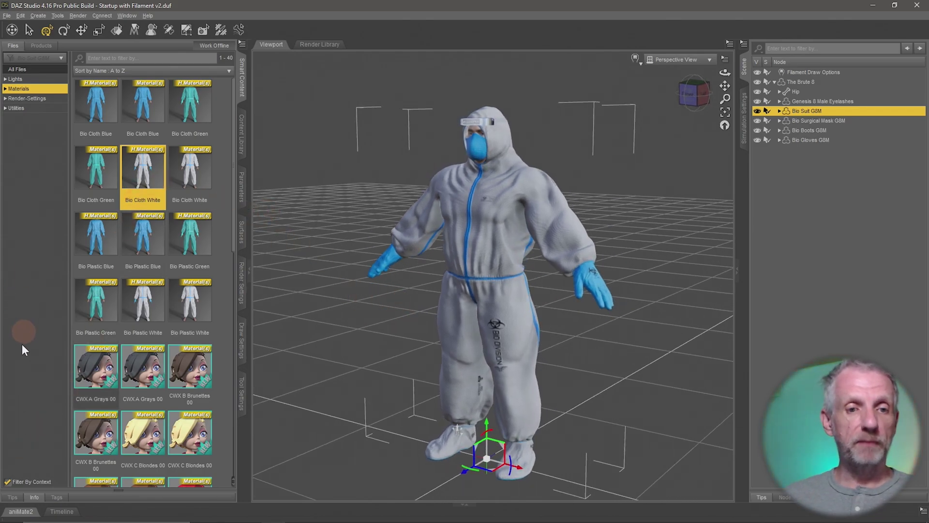
Back in Products with context filtering off, try dragging the Afro Hair onto the figure, then abandon it
click(44, 47)
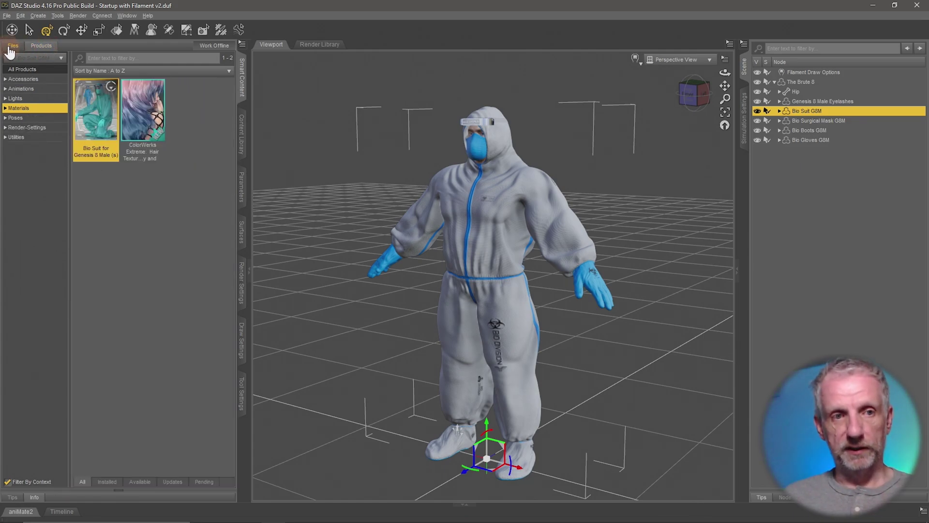
click(8, 481)
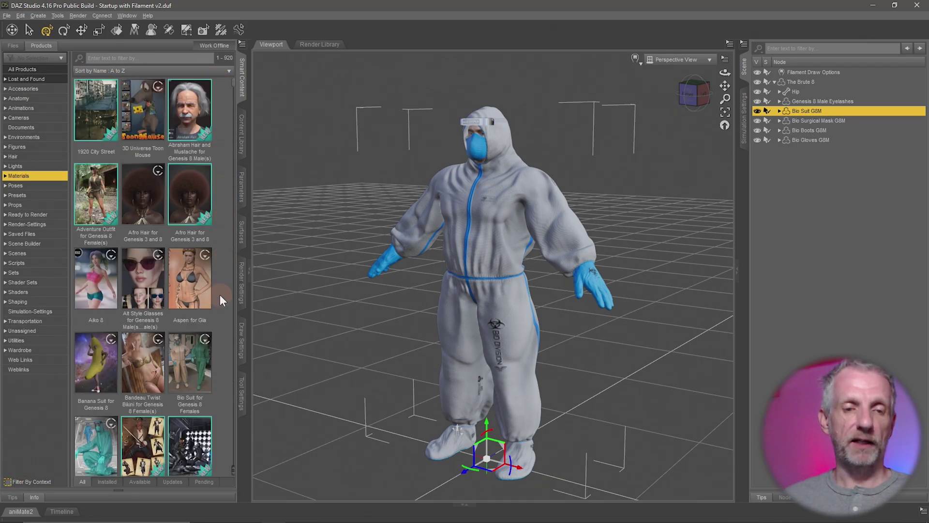
drag(189, 196, 465, 203)
drag(496, 289, 808, 79)
Select The Brute 8, open the Poses category and re-enable Filter By Context
click(810, 80)
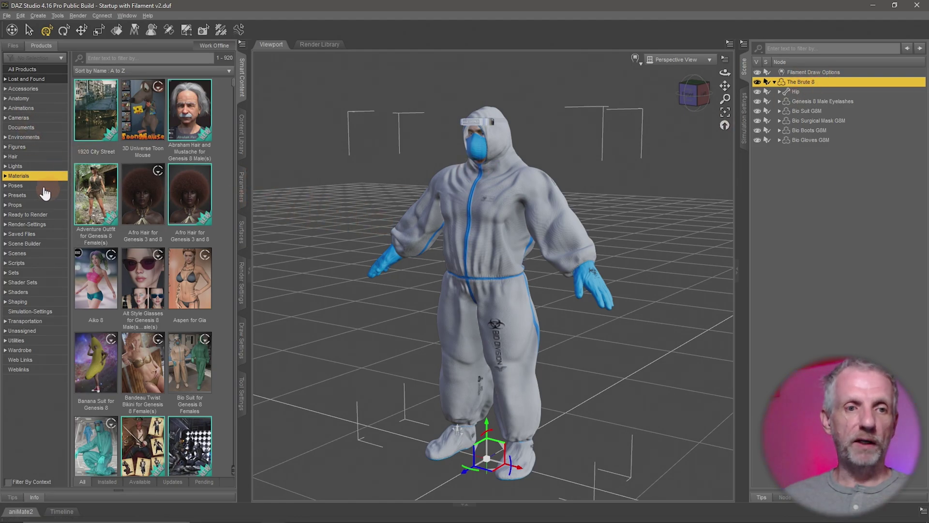
click(28, 188)
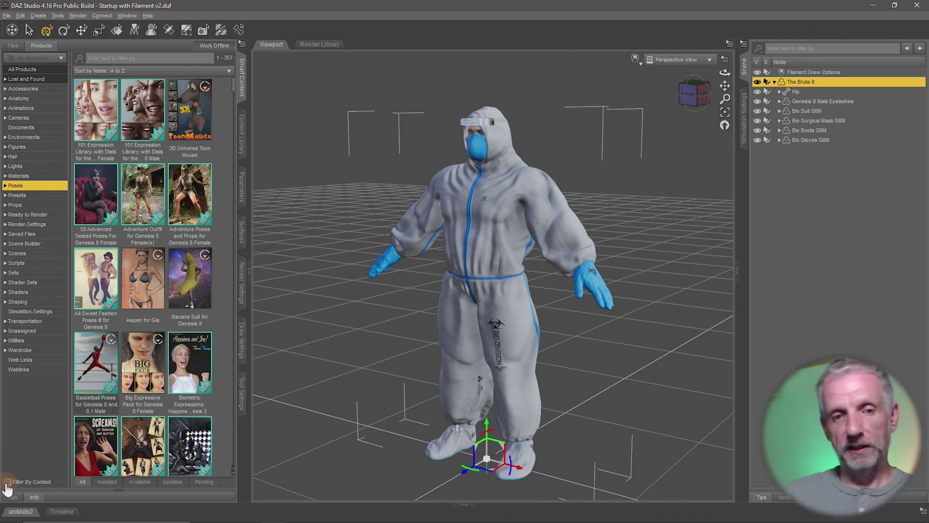
click(8, 481)
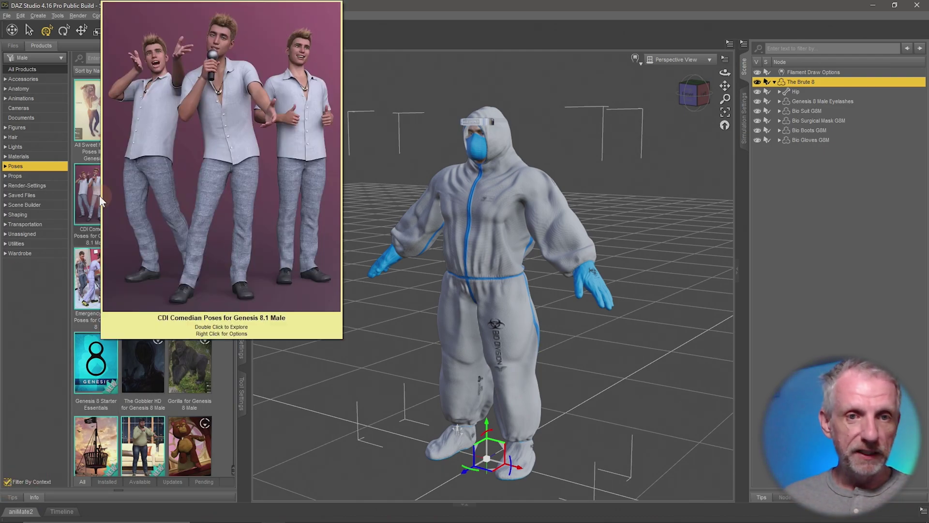
double_click(100, 196)
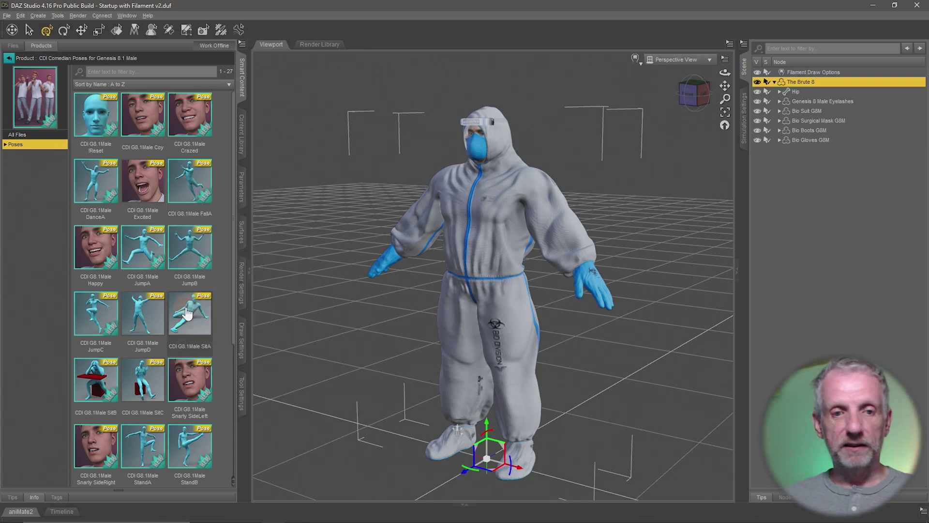
mouse_move(96, 397)
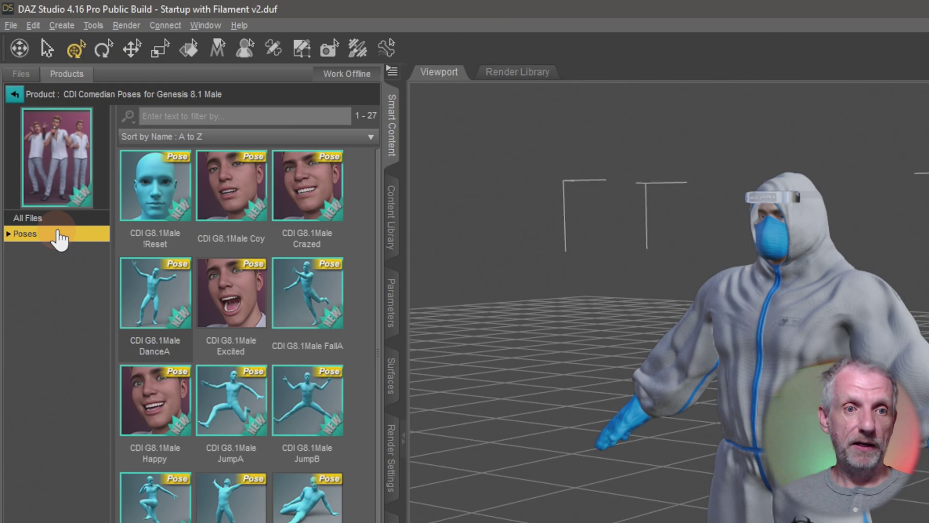
Open the Expressions poses and apply Excited to The Brute 8
click(60, 238)
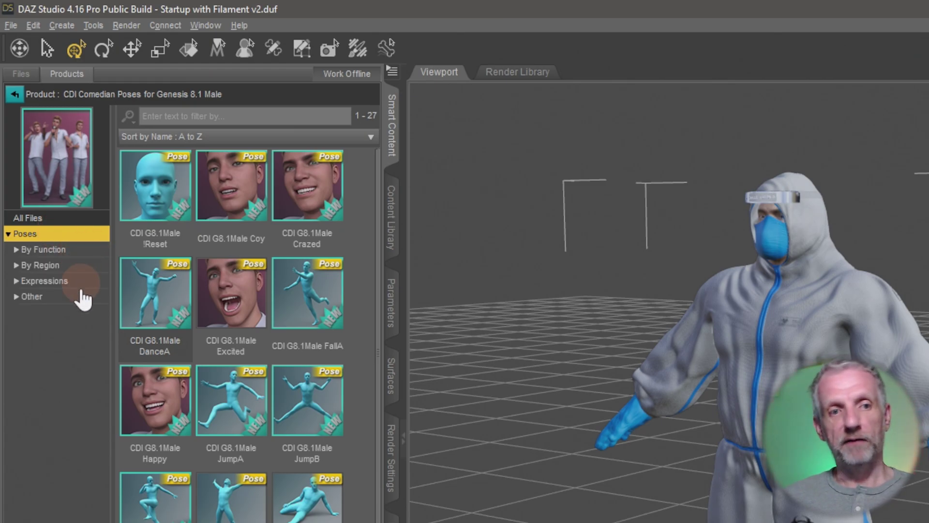
click(88, 250)
click(90, 266)
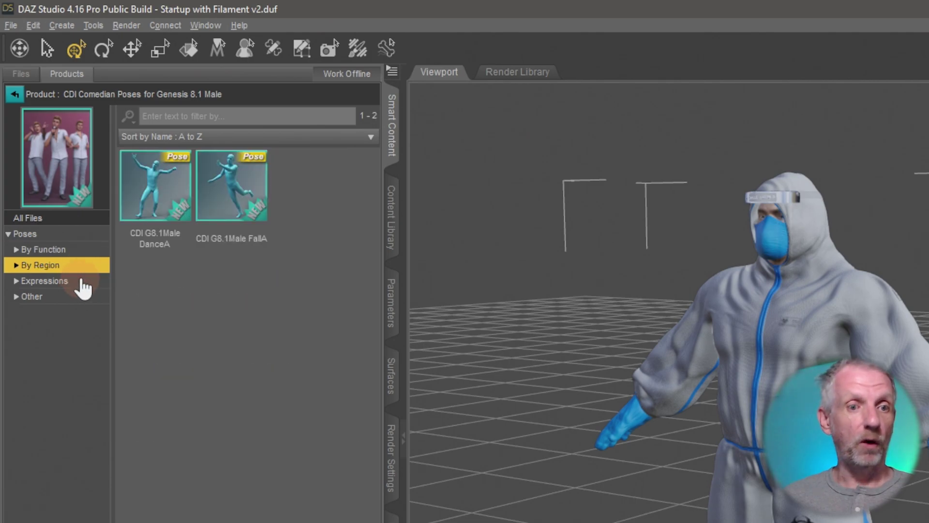
click(82, 282)
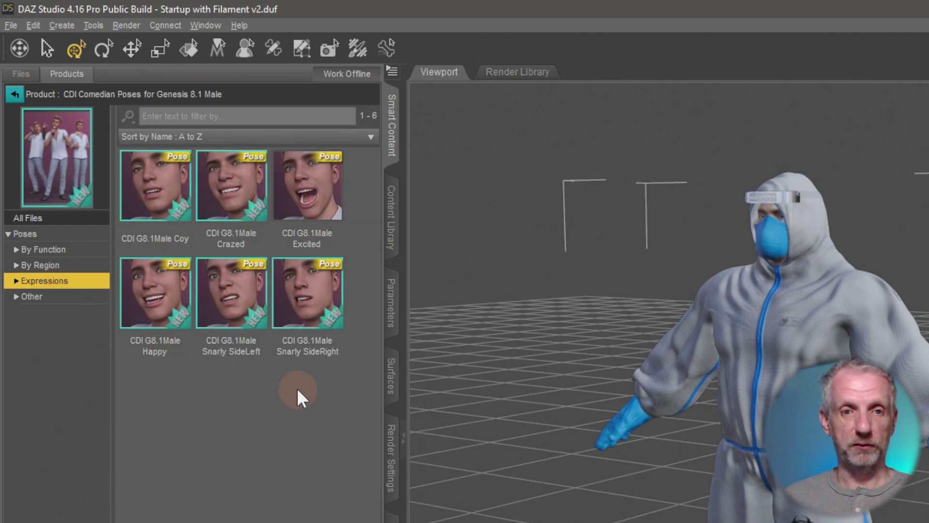
double_click(304, 221)
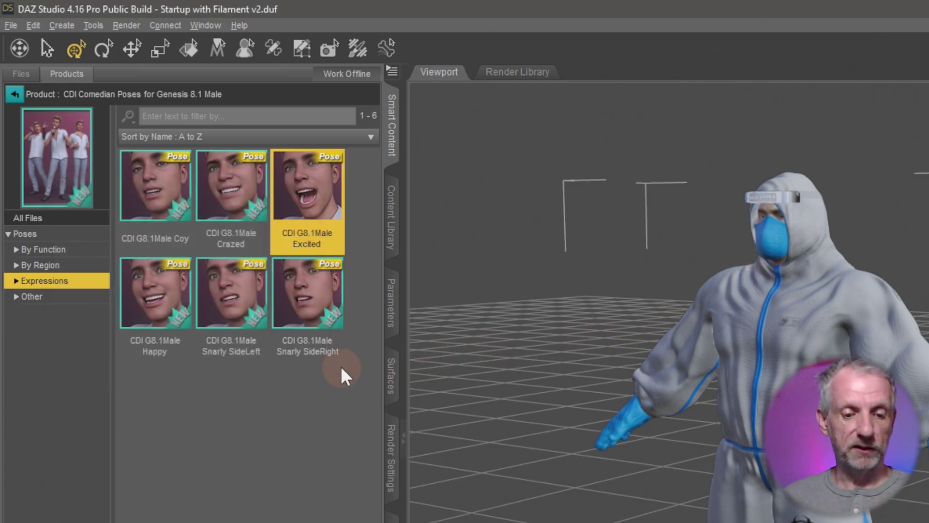
Under By Function, look at Jumping and Sitting, then show the Standing poses
click(86, 257)
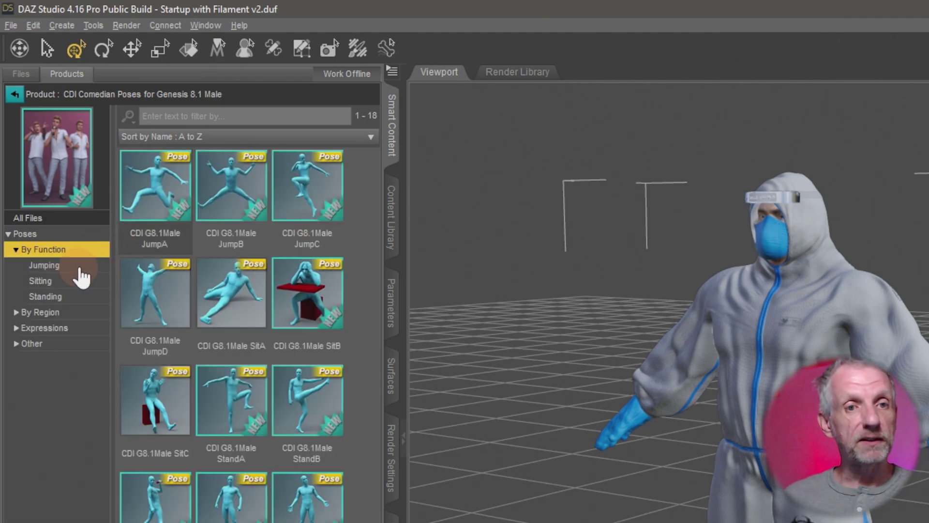
click(80, 266)
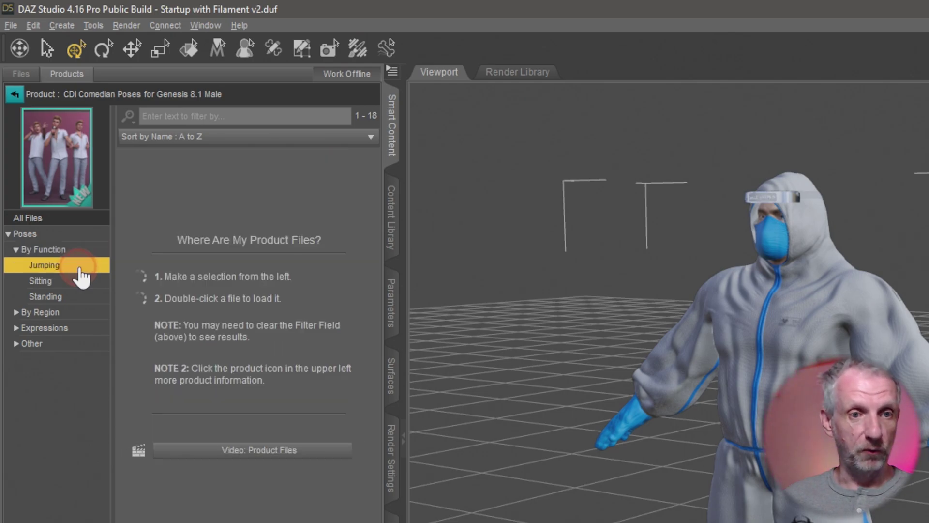
click(87, 281)
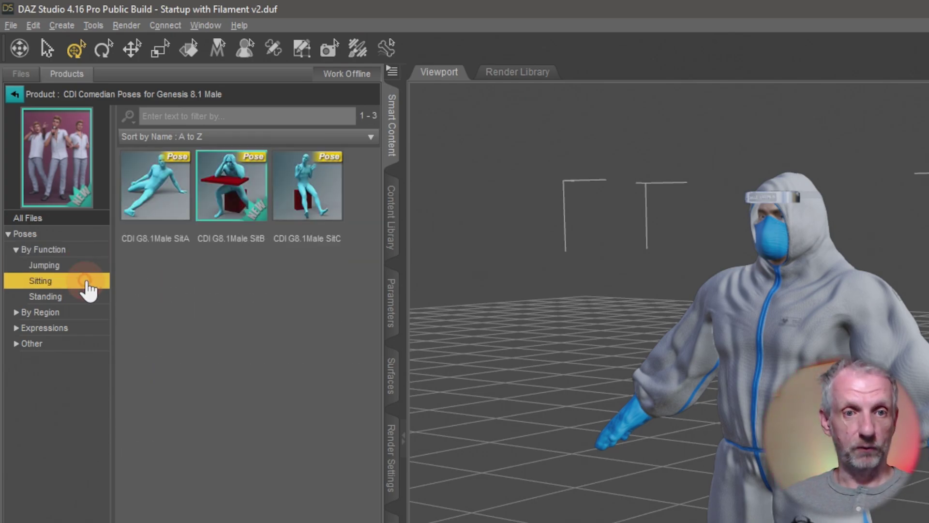
click(88, 295)
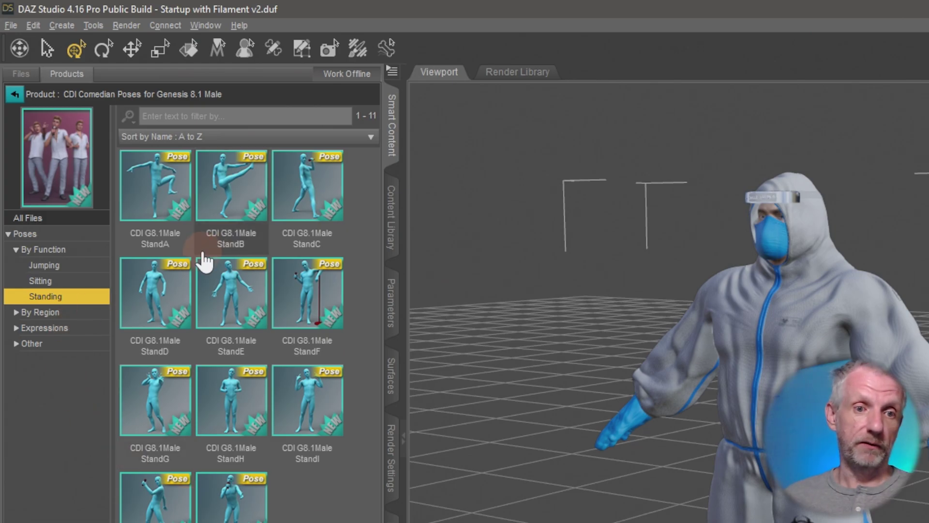
Try the StandD, StandE, StandH, StandK and StandA poses, then apply StandG
double_click(158, 278)
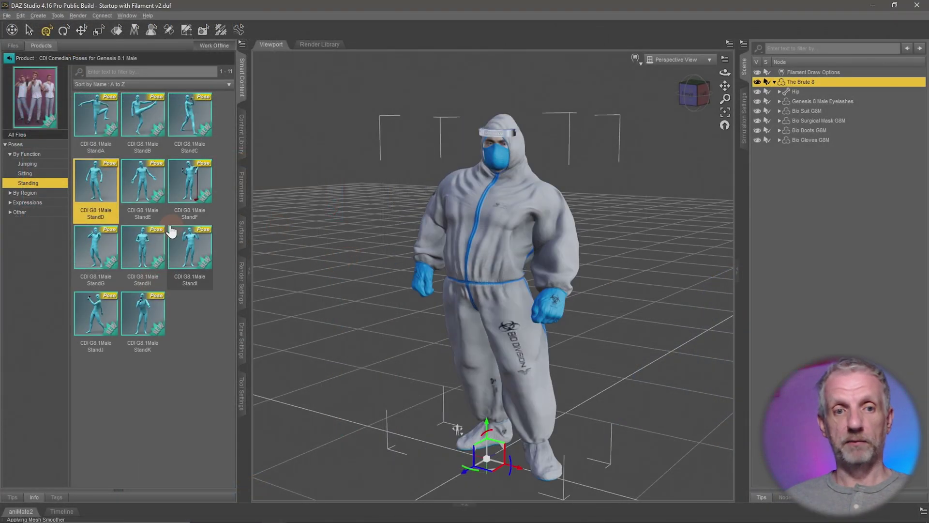
double_click(143, 184)
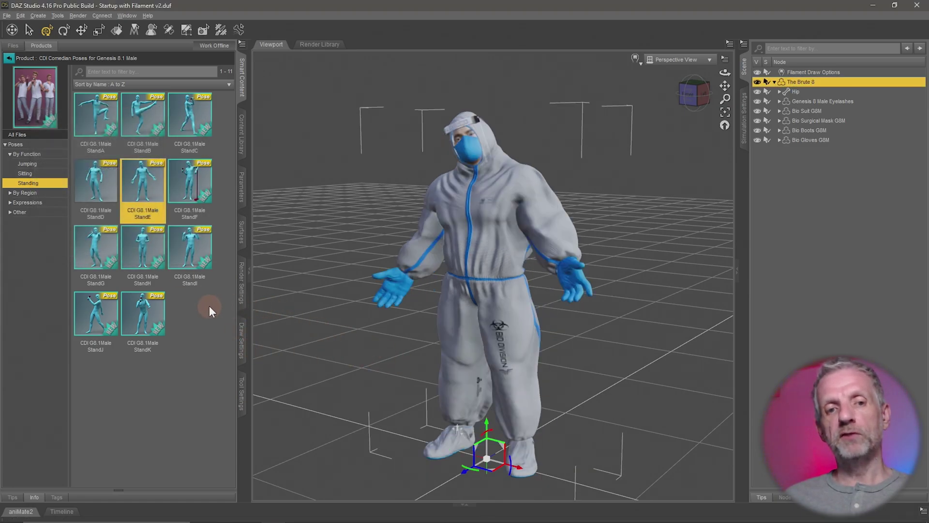
double_click(139, 259)
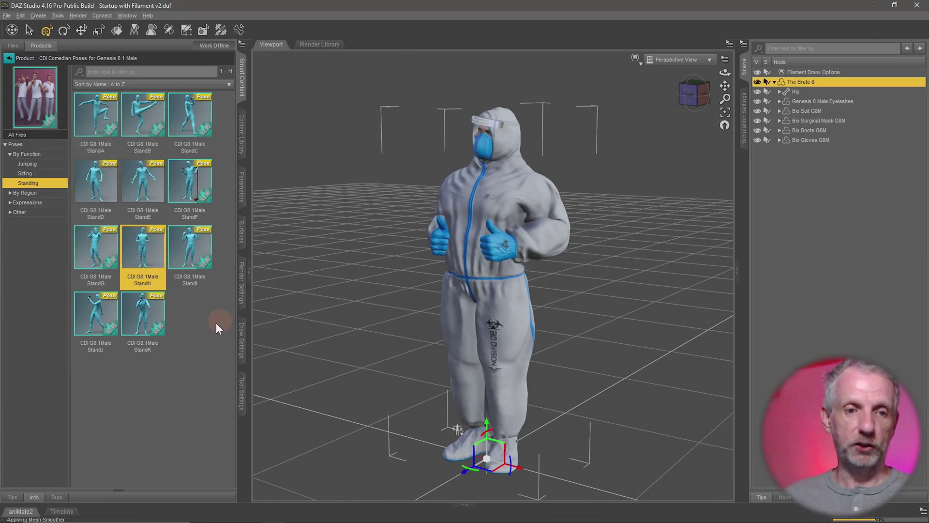
double_click(143, 326)
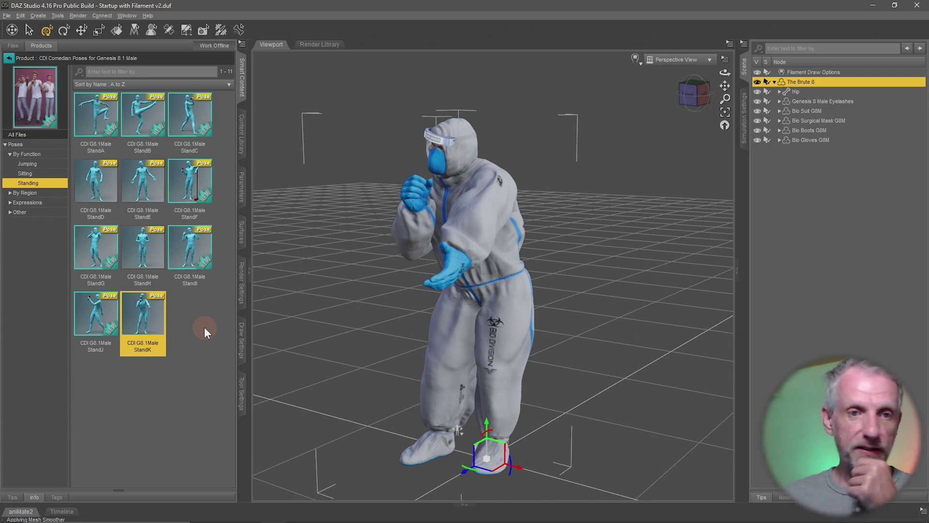
double_click(101, 116)
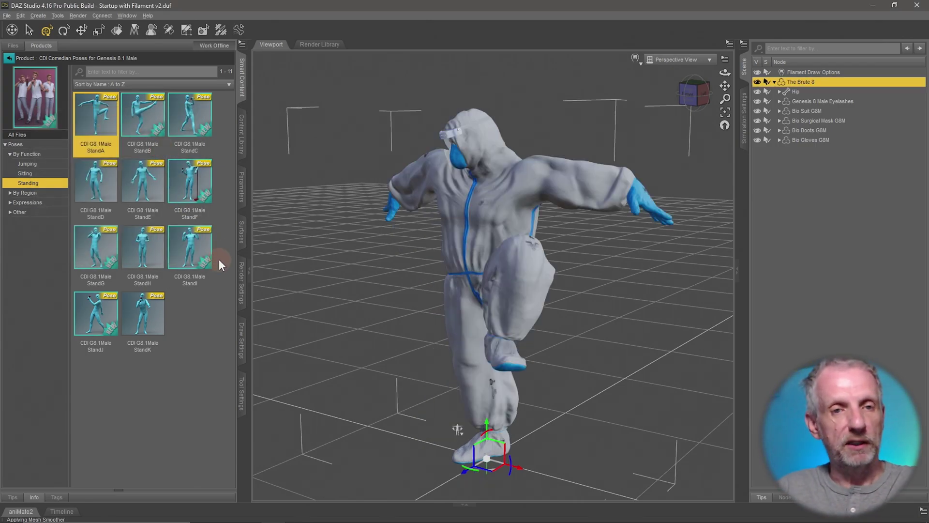
alt+drag(344, 289, 344, 289)
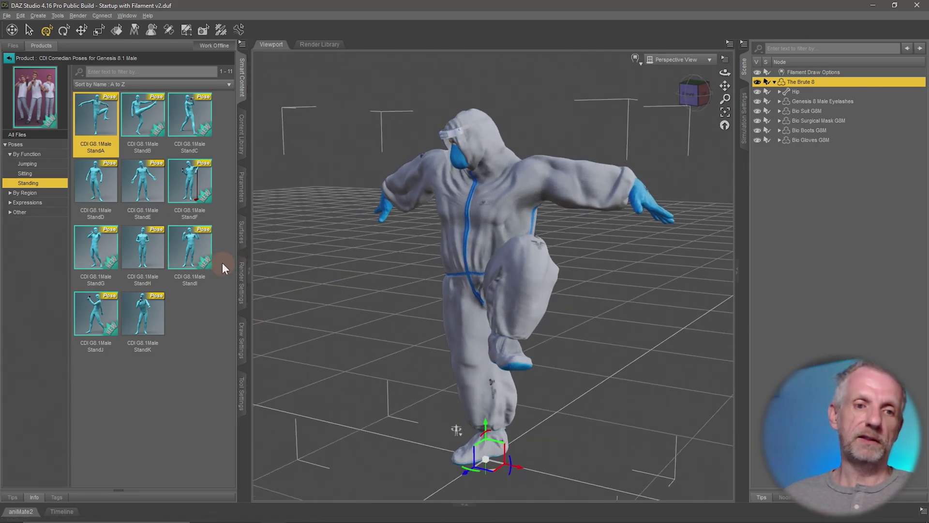
double_click(100, 248)
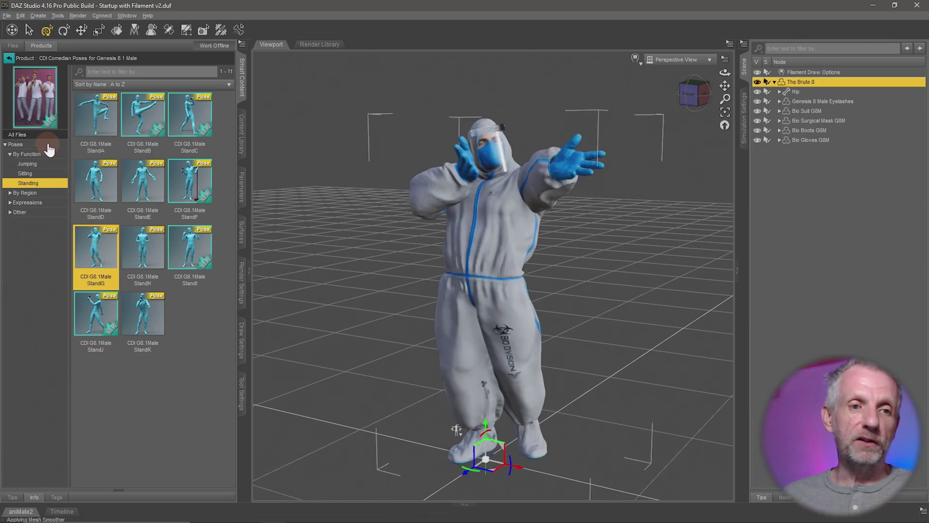
Filter the comedian poses By Function to the Jumping poses
click(48, 145)
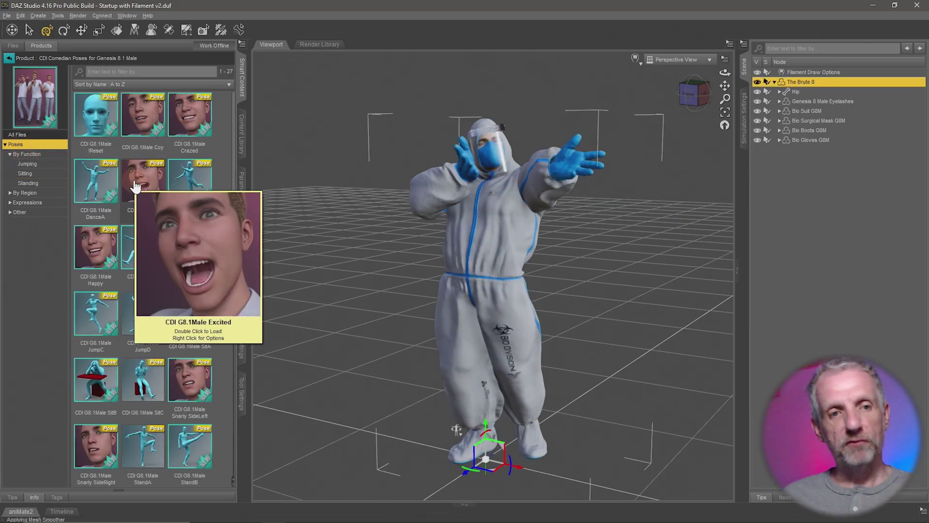
click(51, 155)
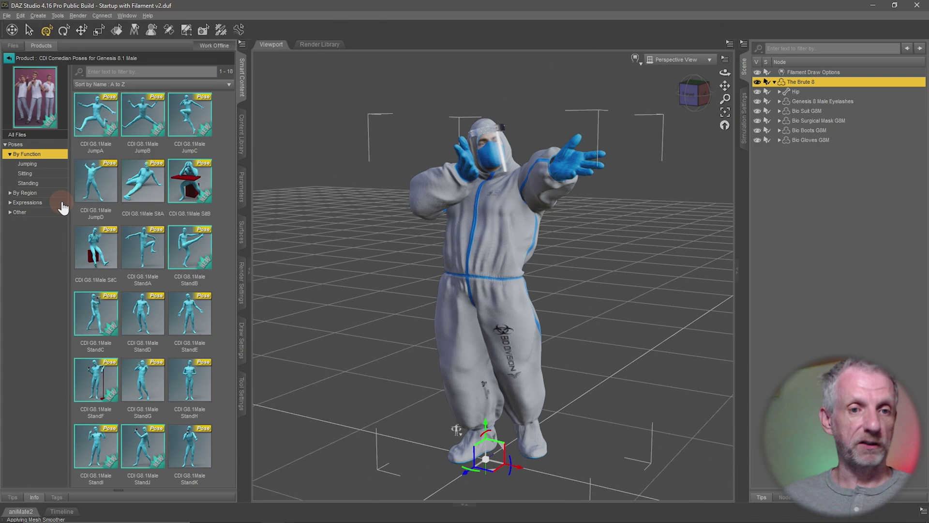
click(54, 165)
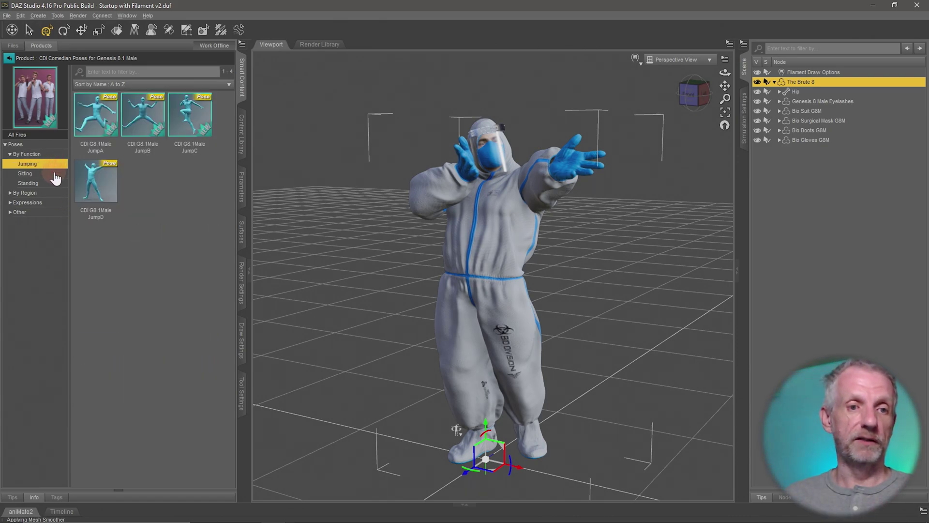
click(56, 189)
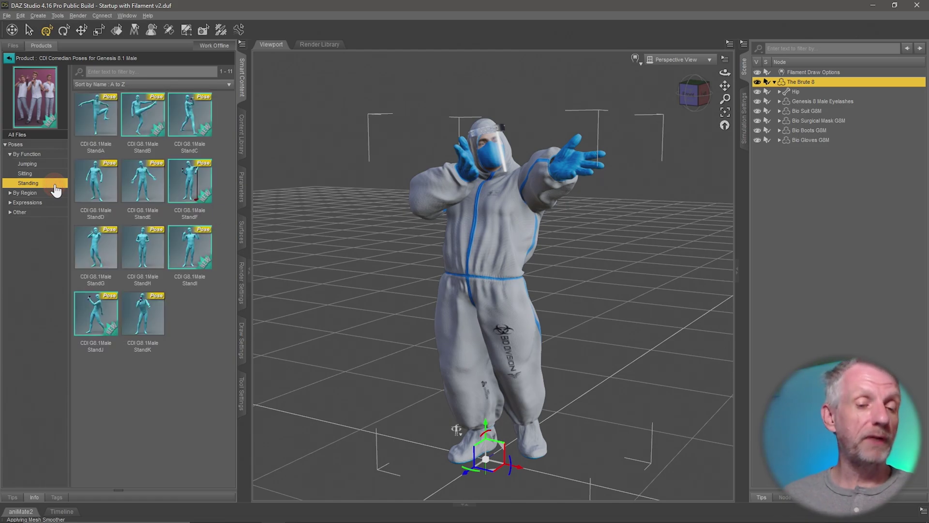
click(57, 164)
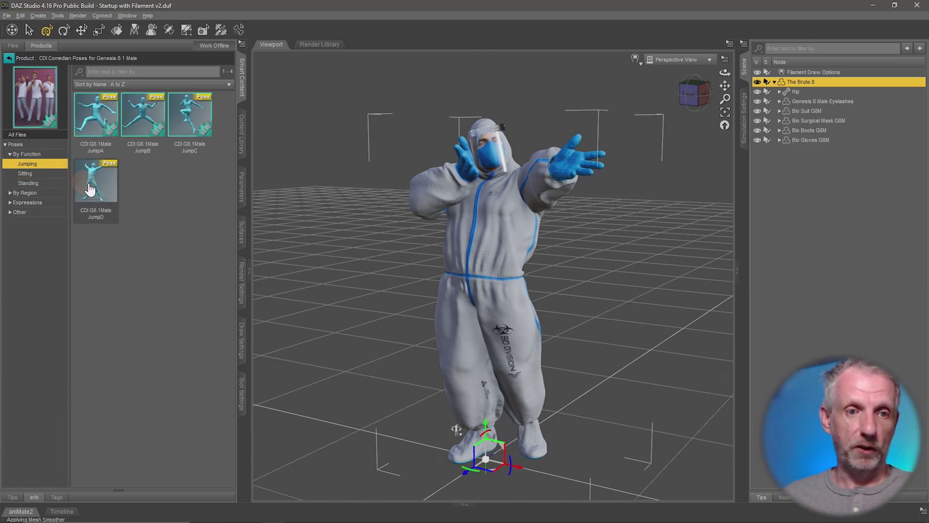
Drag the JumpD pose onto The Brute 8 and orbit to face it
click(99, 183)
drag(99, 182, 371, 359)
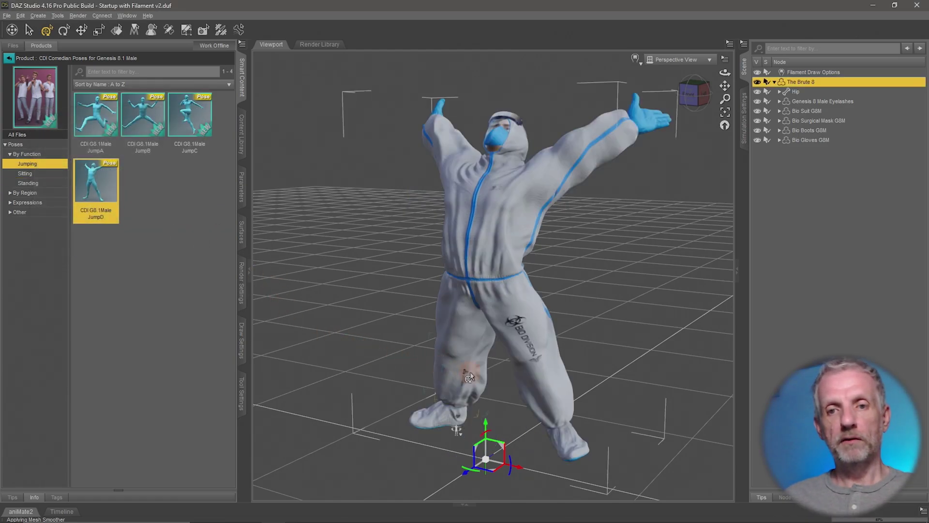
mouse_move(444, 383)
alt+mouse_down()
mouse_move(435, 385)
mouse_move(442, 399)
alt+mouse_up()
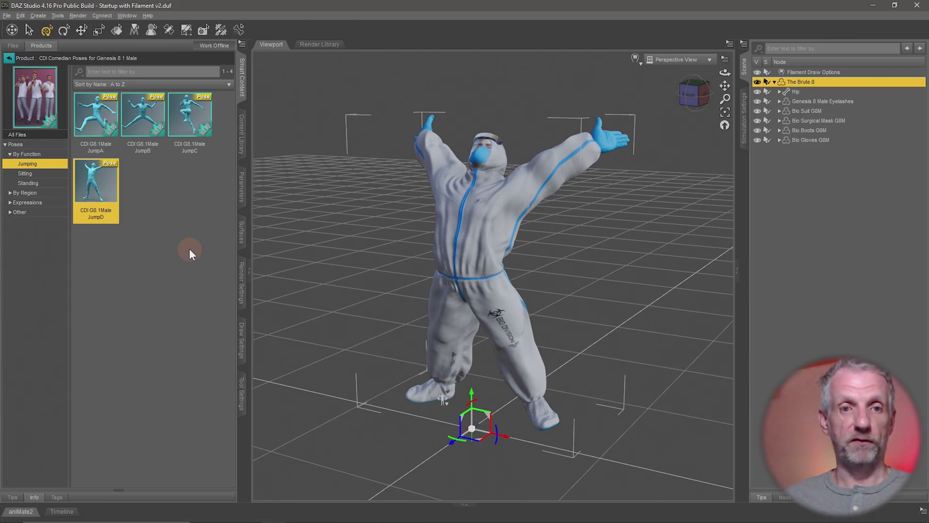
In the Content Library, expand My DAZ 3D Library > People > Genesis 8 Male
click(242, 141)
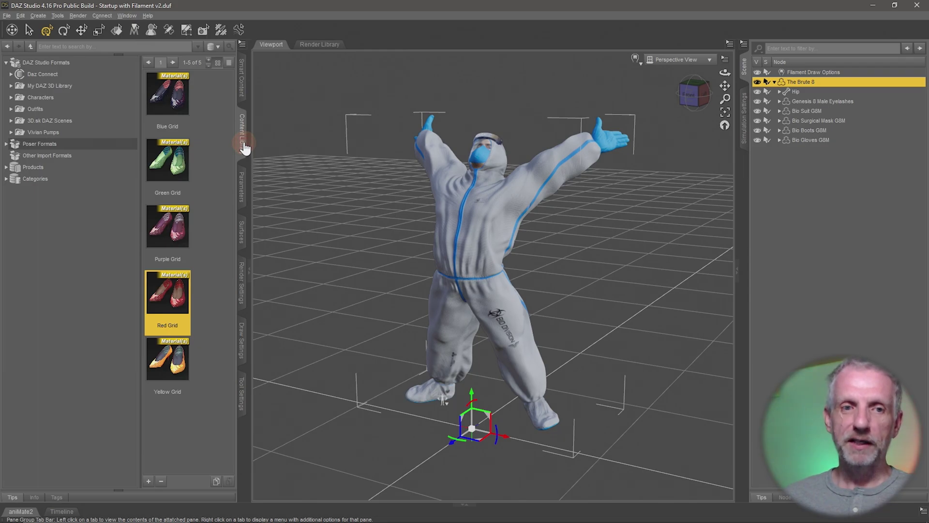
click(62, 87)
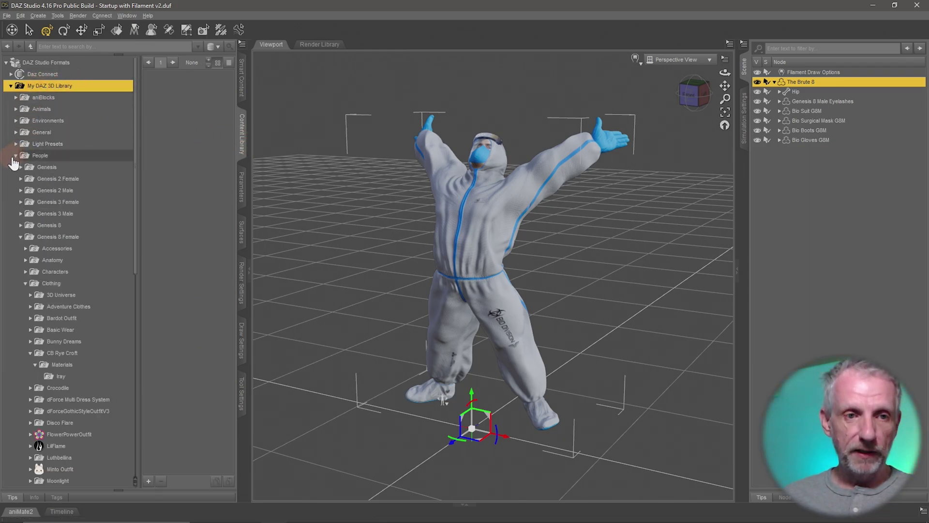
click(16, 155)
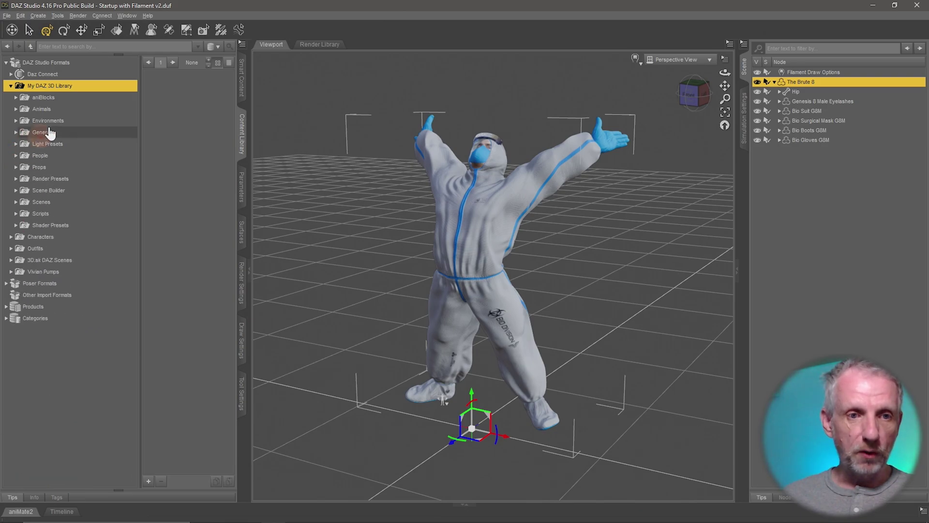
click(16, 155)
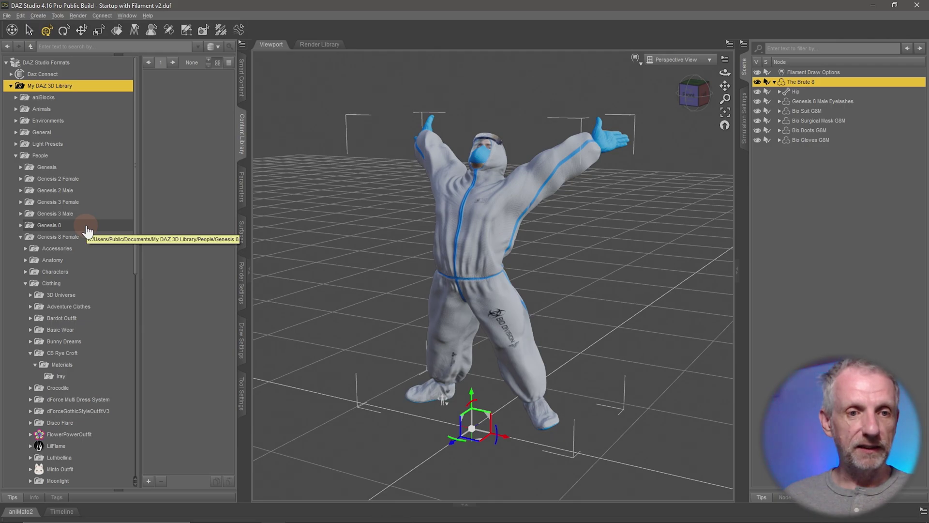
click(20, 237)
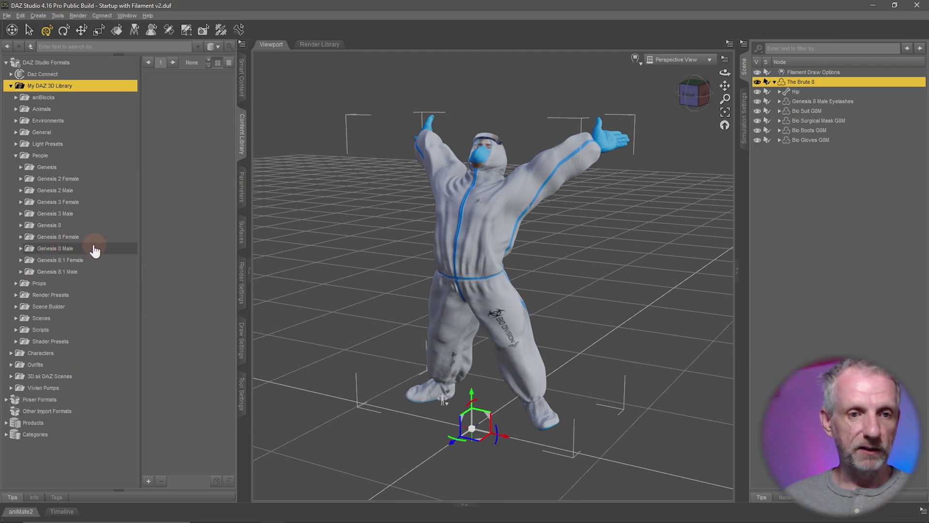
click(73, 248)
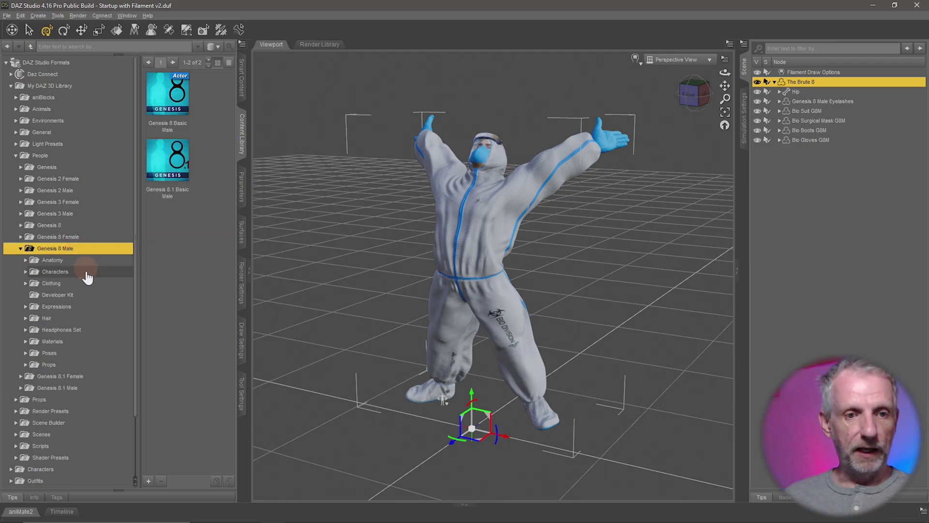
Open Genesis 8 Male's Poses folder and expand the CDI folder
click(60, 353)
scroll(99, 334, down, 4)
scroll(99, 331, down, 1)
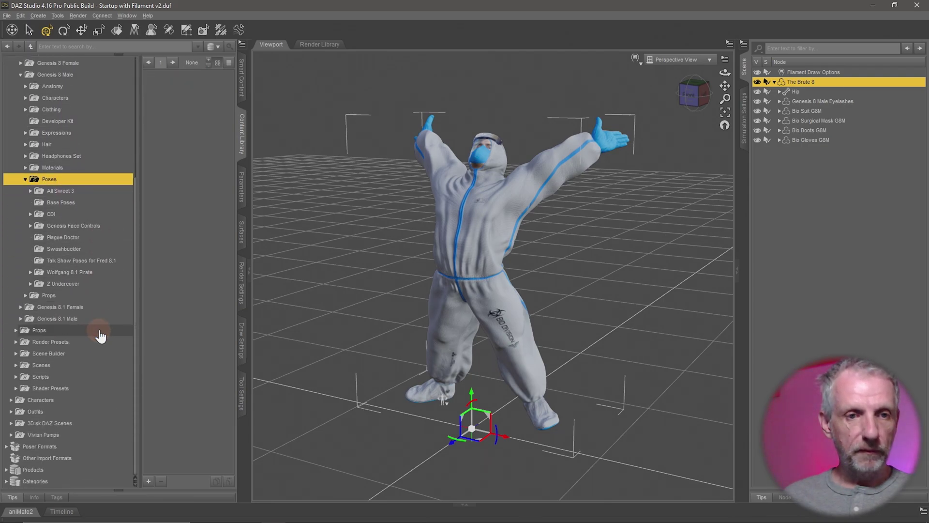
click(63, 217)
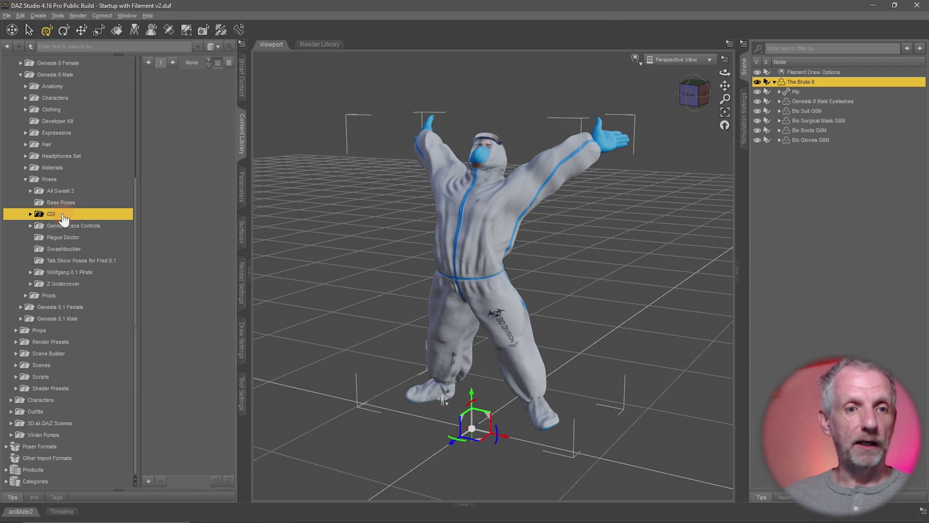
double_click(63, 217)
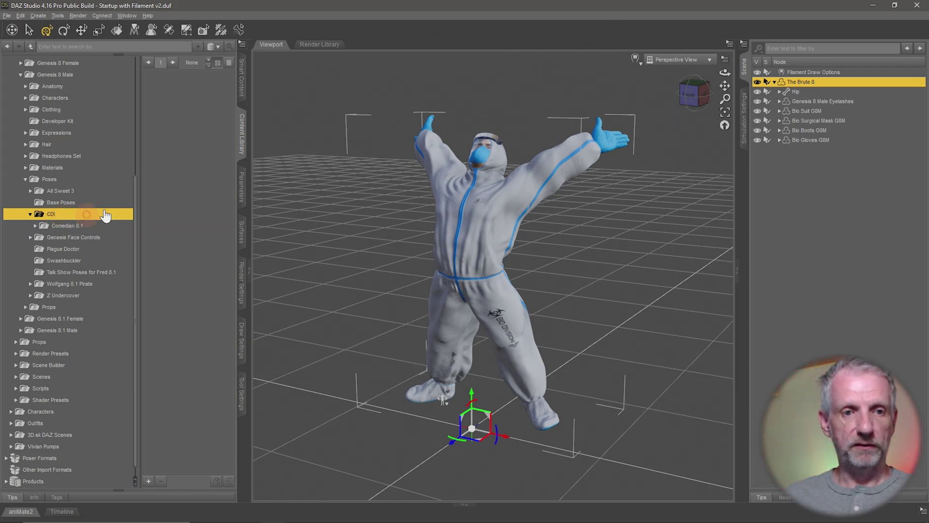
Open the Comedian 8.1 pose presets and widen the content pane to show more thumbnails
click(73, 225)
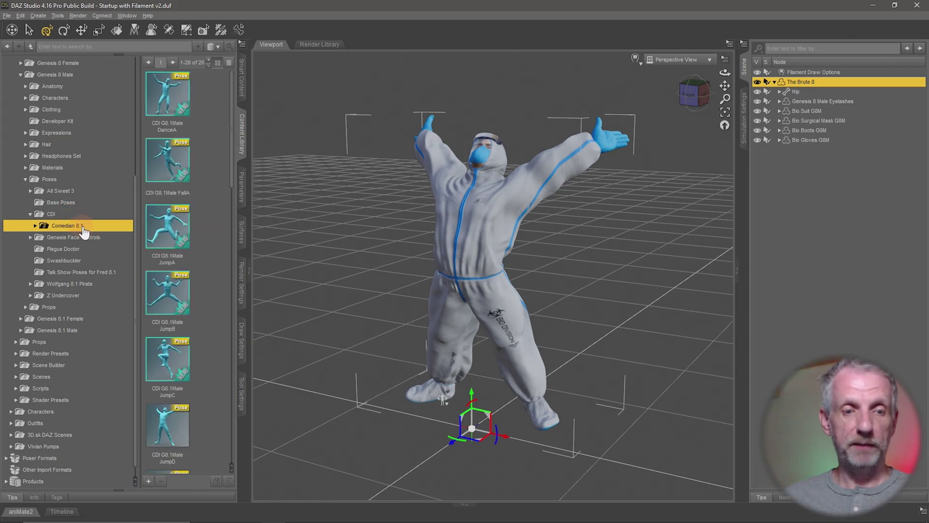
double_click(82, 226)
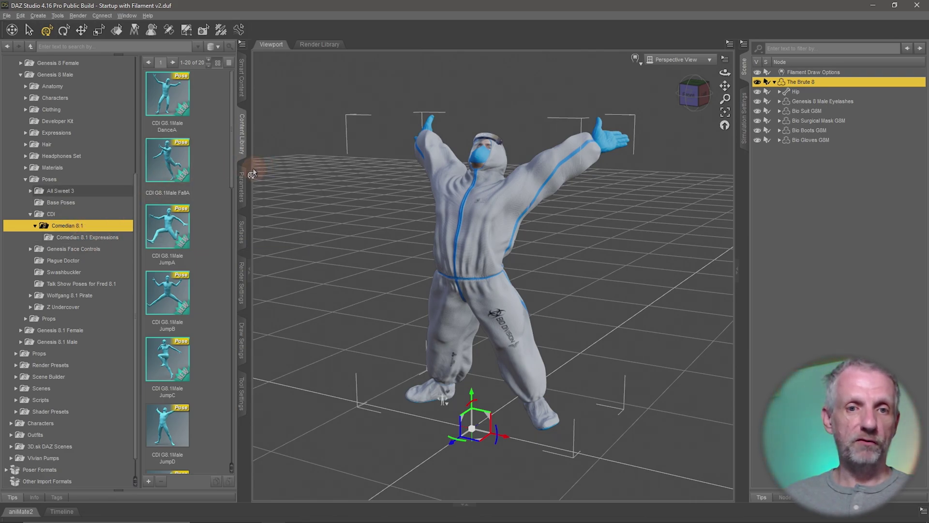
drag(249, 169, 338, 168)
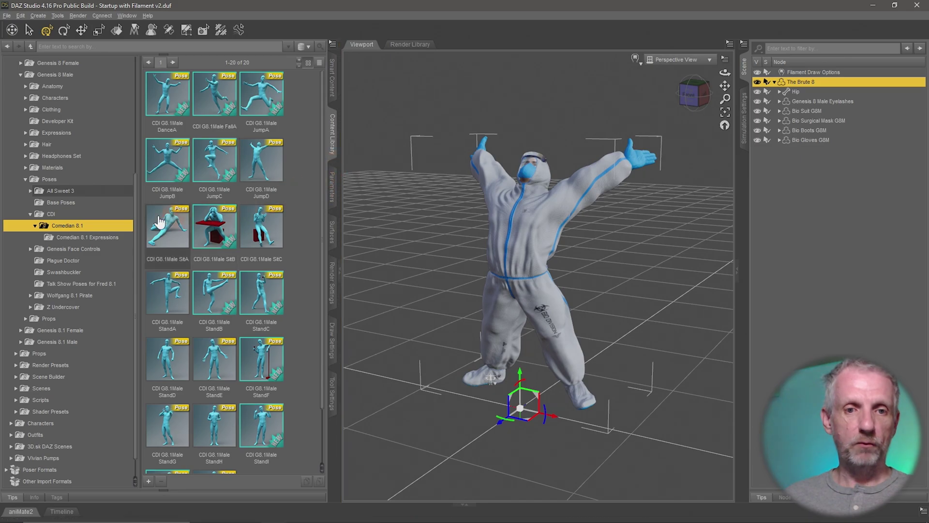
click(102, 237)
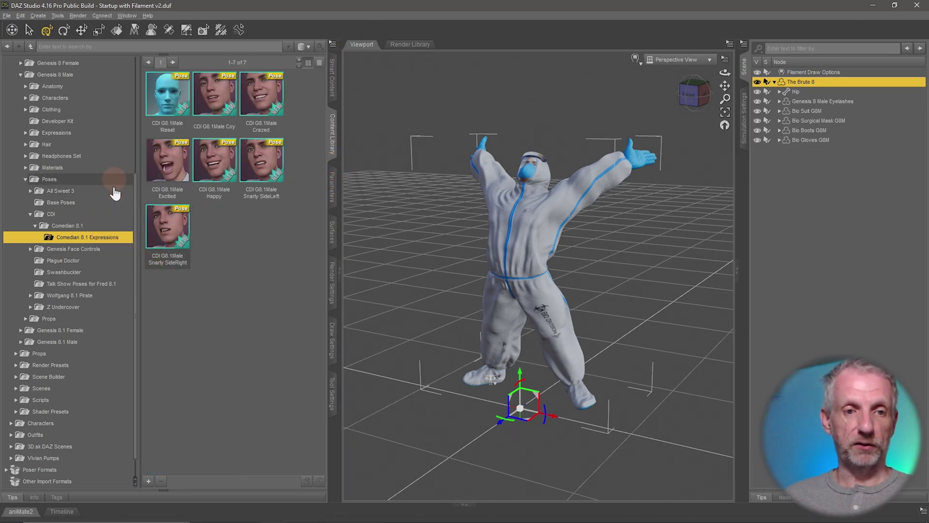
click(92, 226)
click(102, 237)
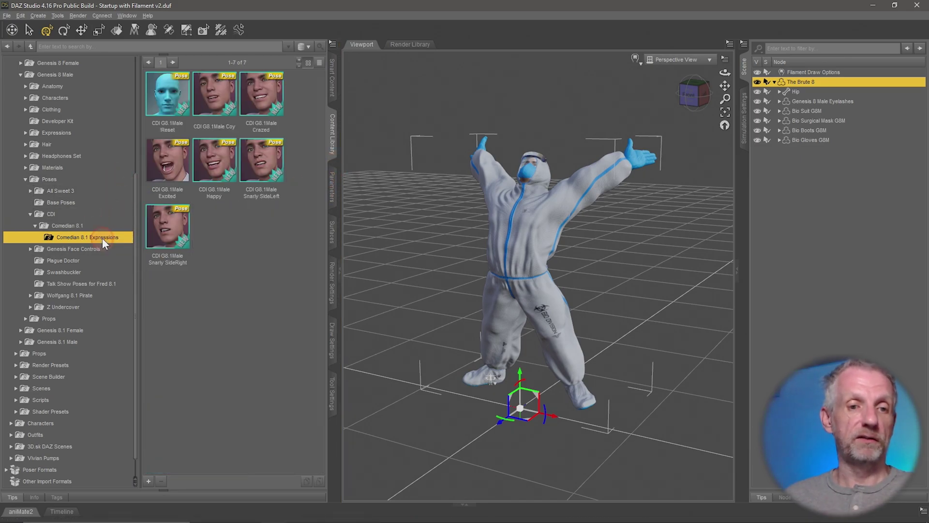
click(105, 225)
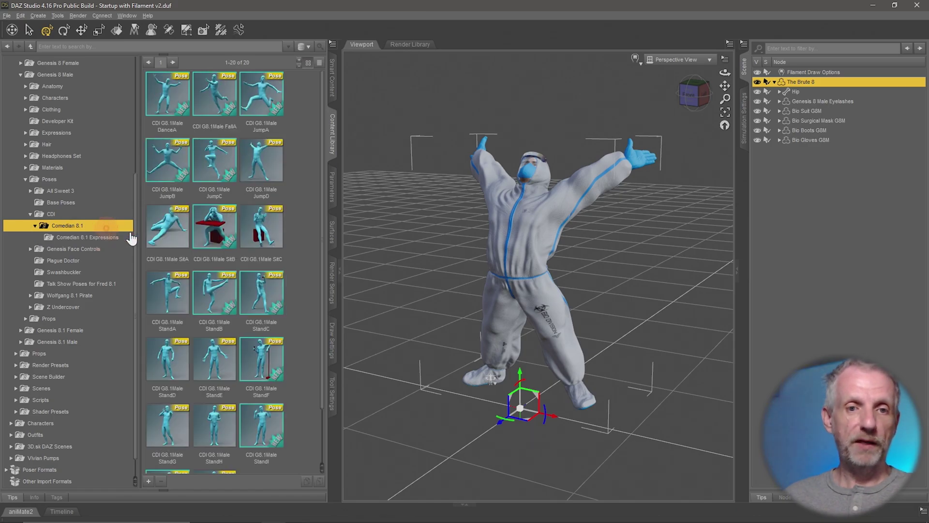
Try the JumpD, JumpA and DanceA poses, settling on StandD, then resize the panes
double_click(260, 164)
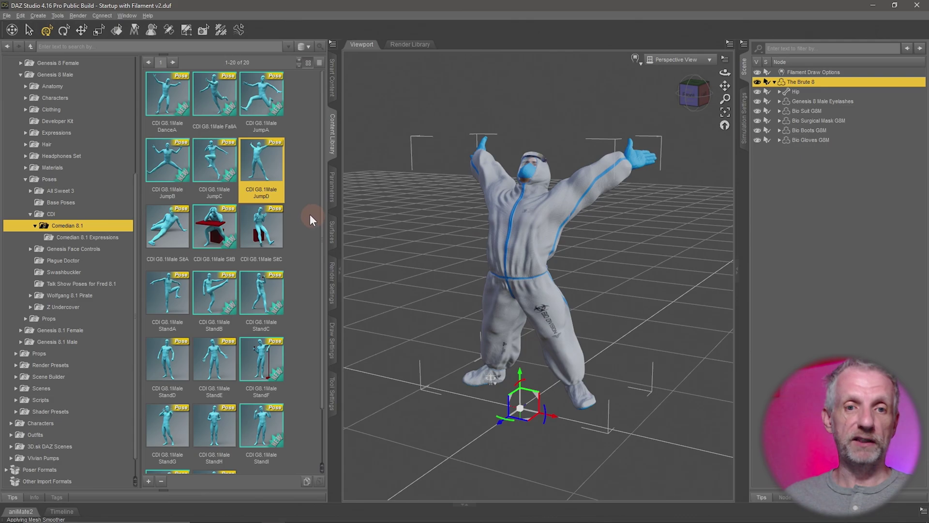
click(268, 118)
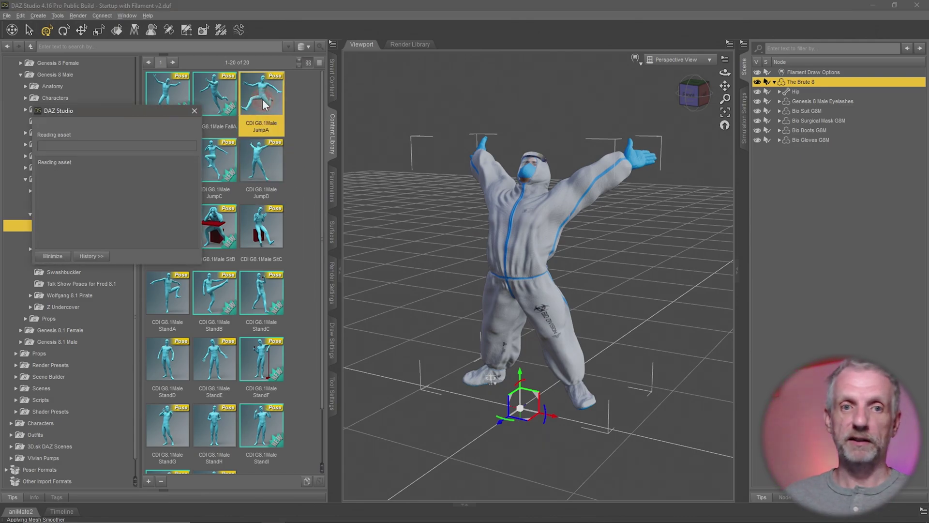
alt+drag(548, 319, 609, 313)
click(167, 101)
alt+drag(432, 246, 514, 301)
double_click(181, 370)
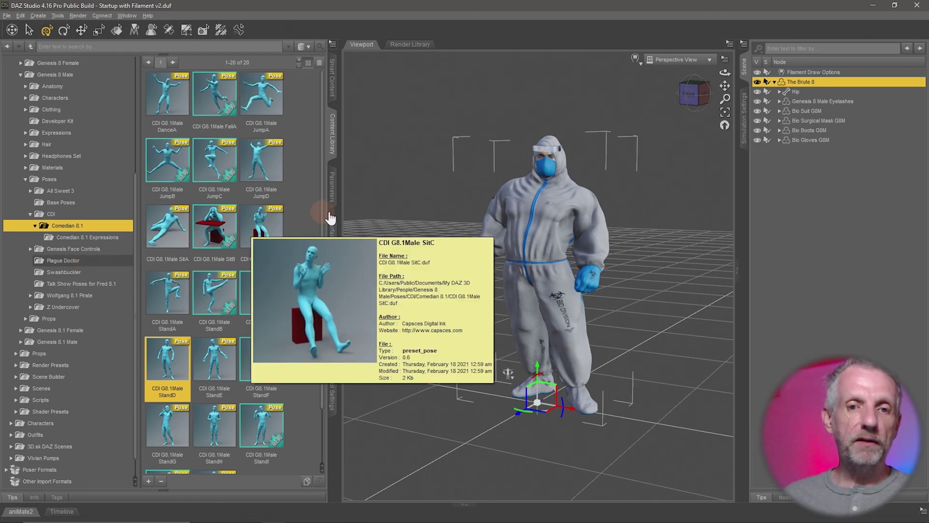
drag(341, 209, 239, 193)
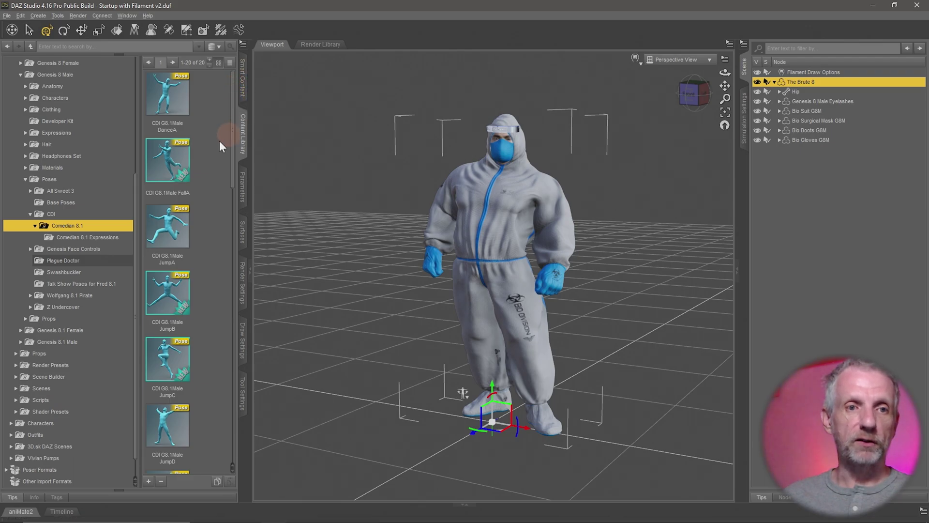
drag(254, 167, 293, 155)
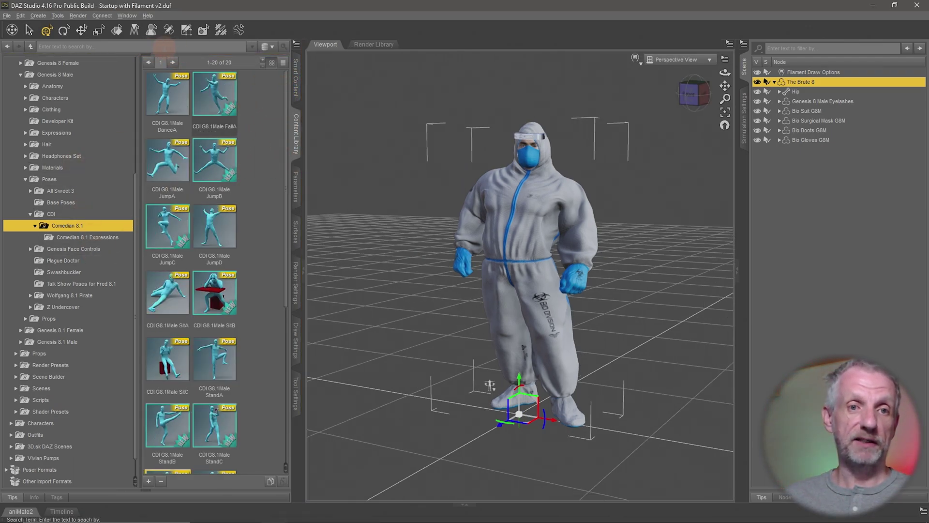
Return to Smart Content's Products grid and list All Products instead of only poses
click(297, 78)
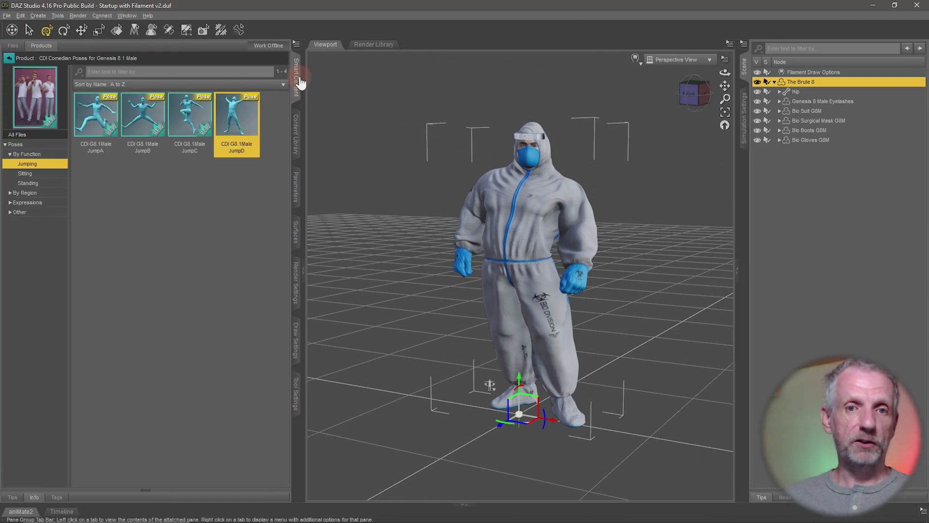
click(8, 58)
click(38, 47)
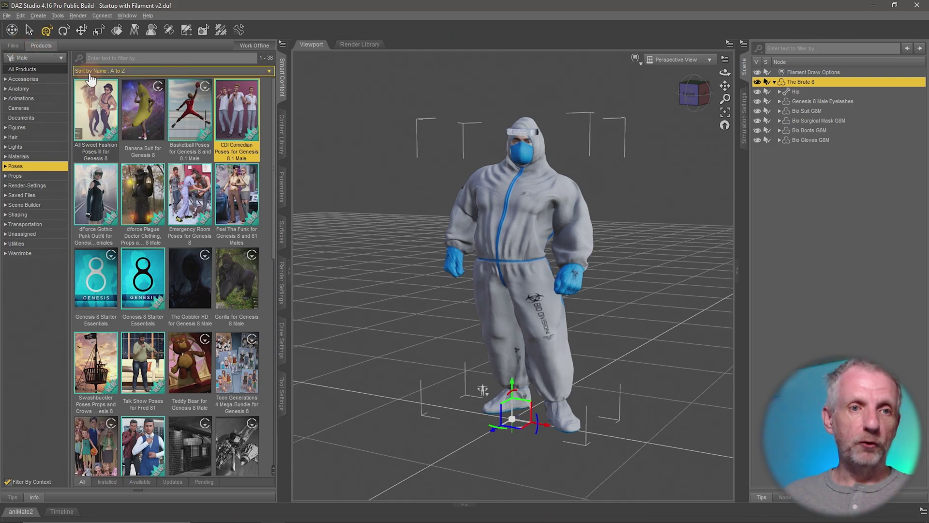
click(11, 46)
click(47, 46)
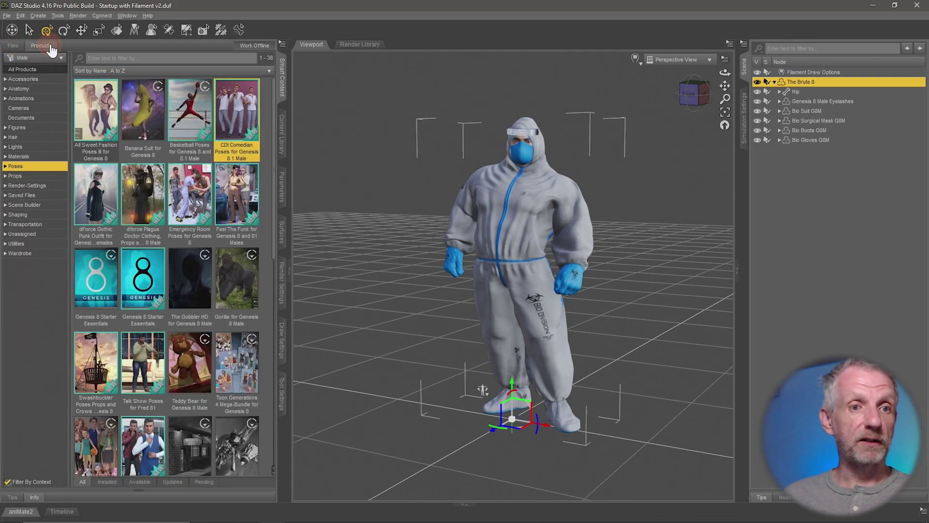
click(44, 46)
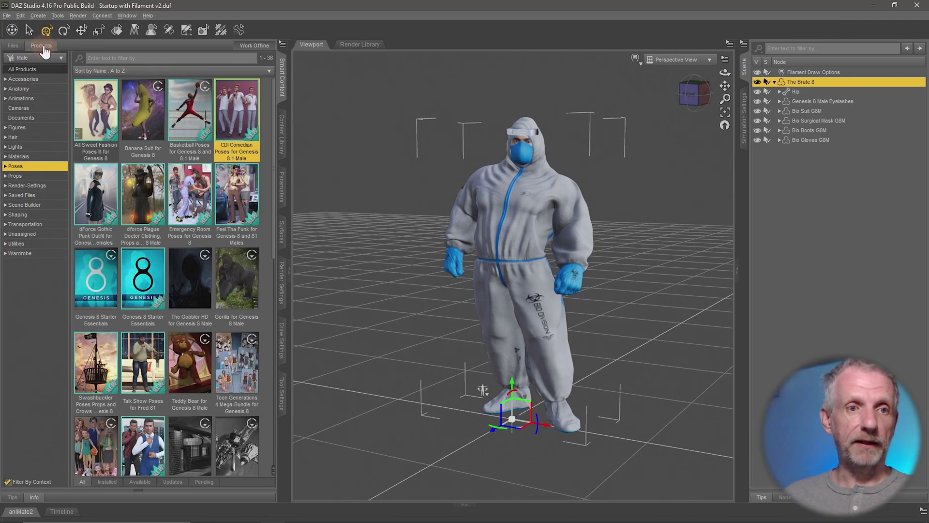
click(42, 69)
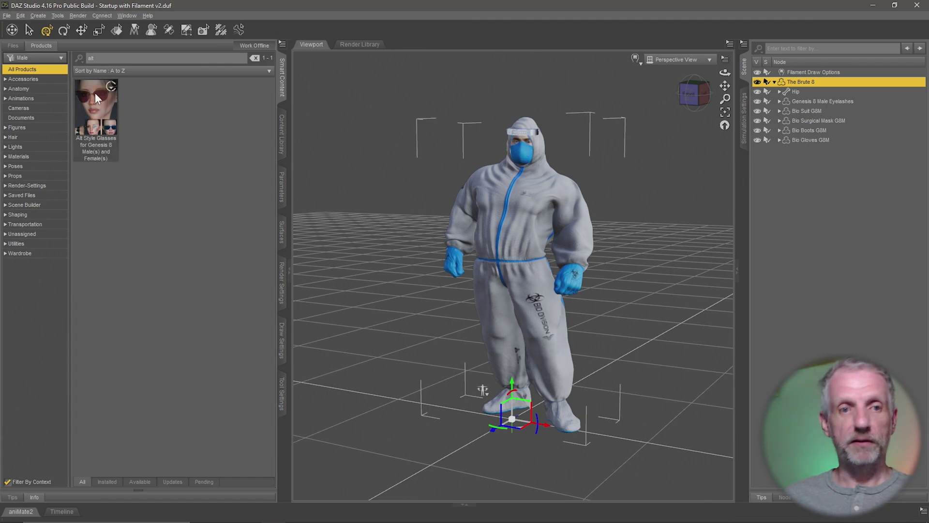
Search the products for 'alt', then clear that search
mouse_move(104, 121)
click(133, 59)
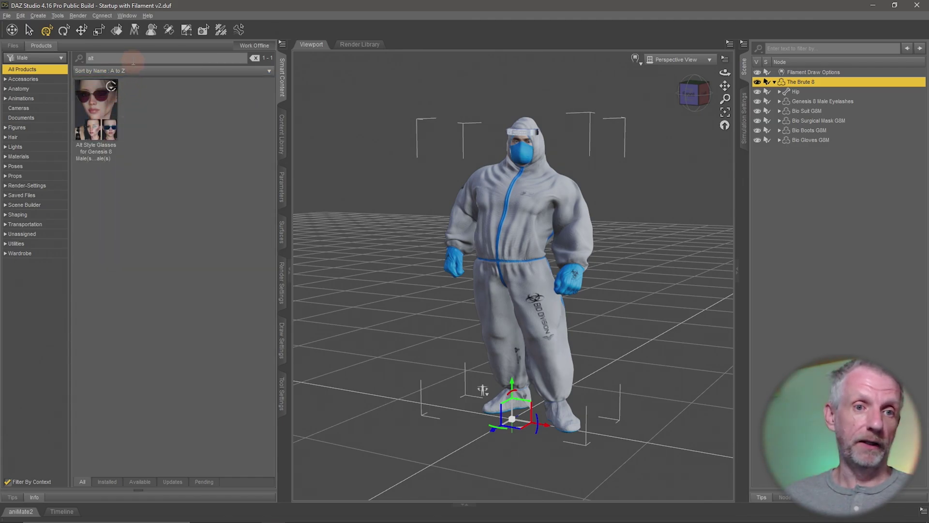
text(alt)
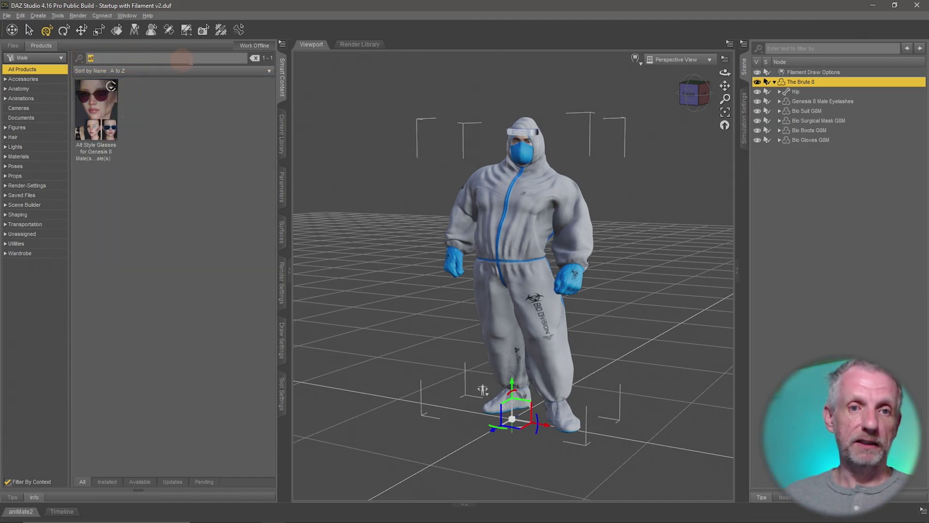
click(255, 58)
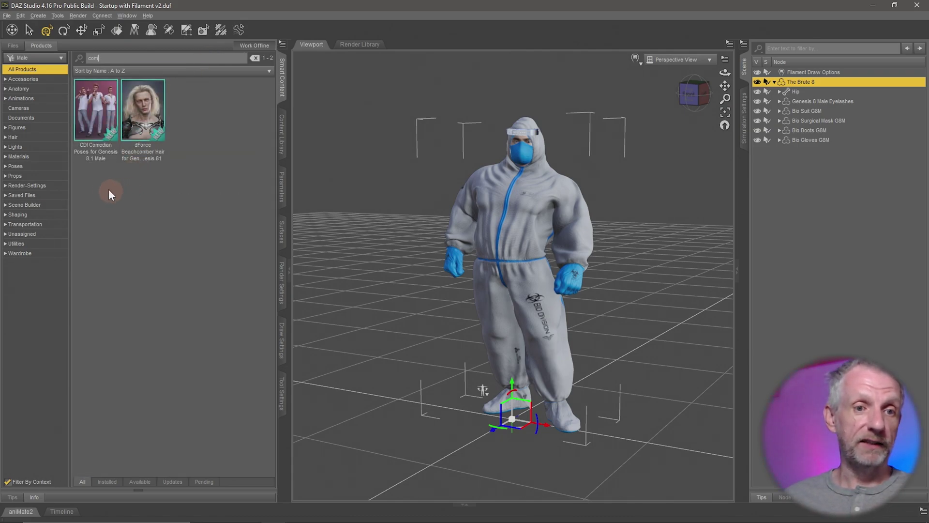
Search Products for 'com', then switch Smart Content to browsing Files
mouse_move(150, 119)
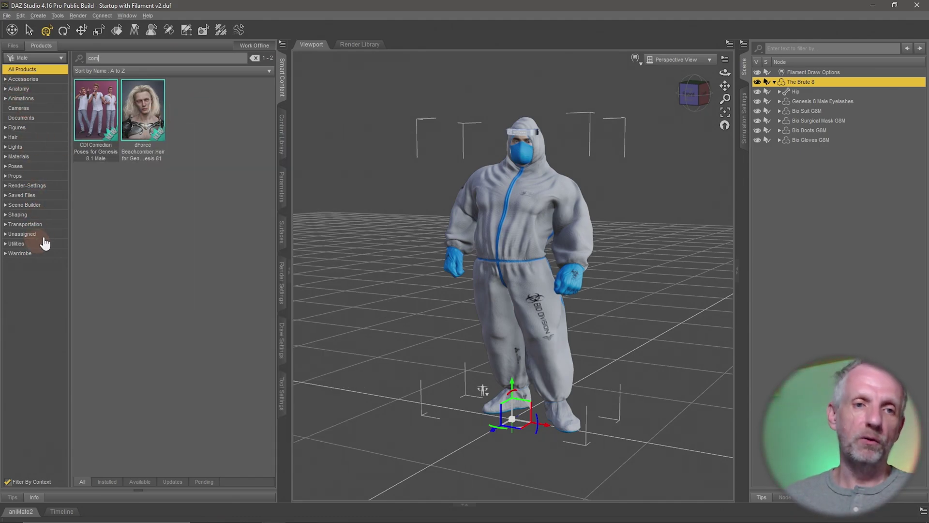
click(158, 61)
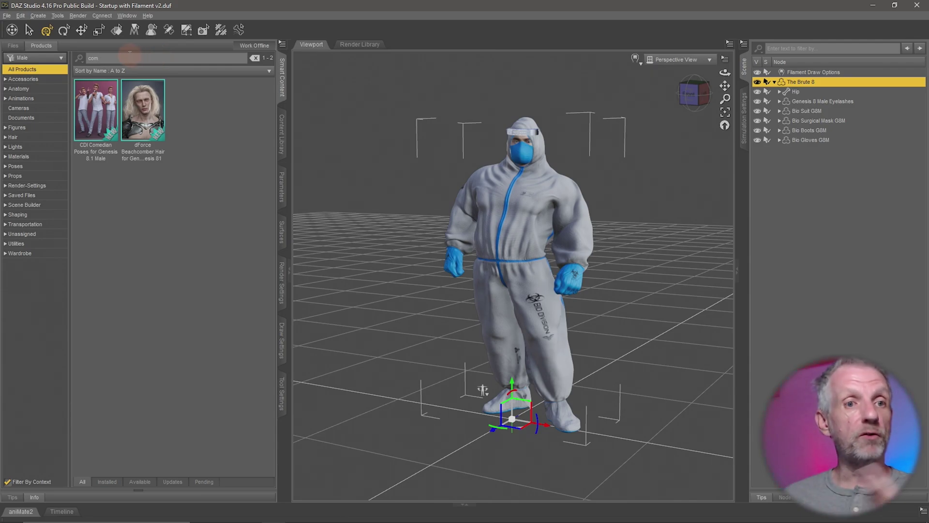
click(13, 45)
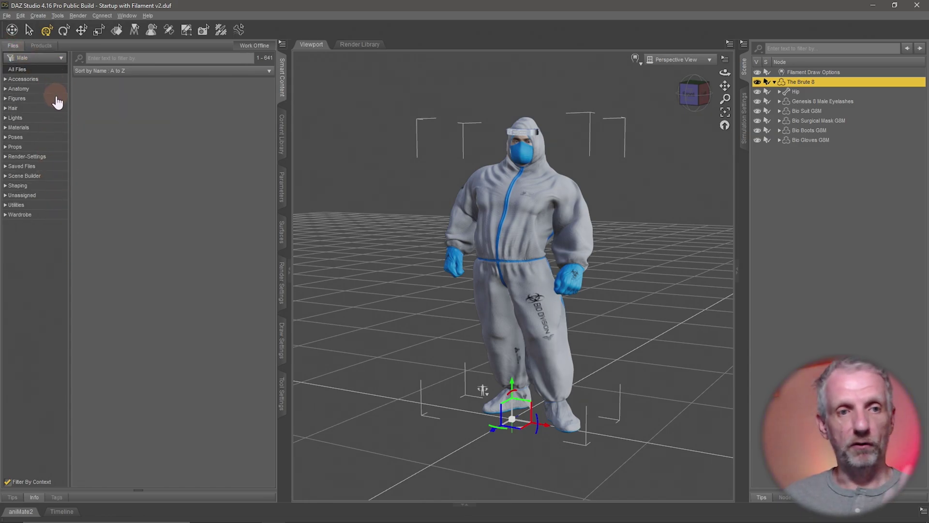
Filter All Files by 'jump', turn Filter By Context off to try Figure Pose 03, then re-enable it
click(54, 71)
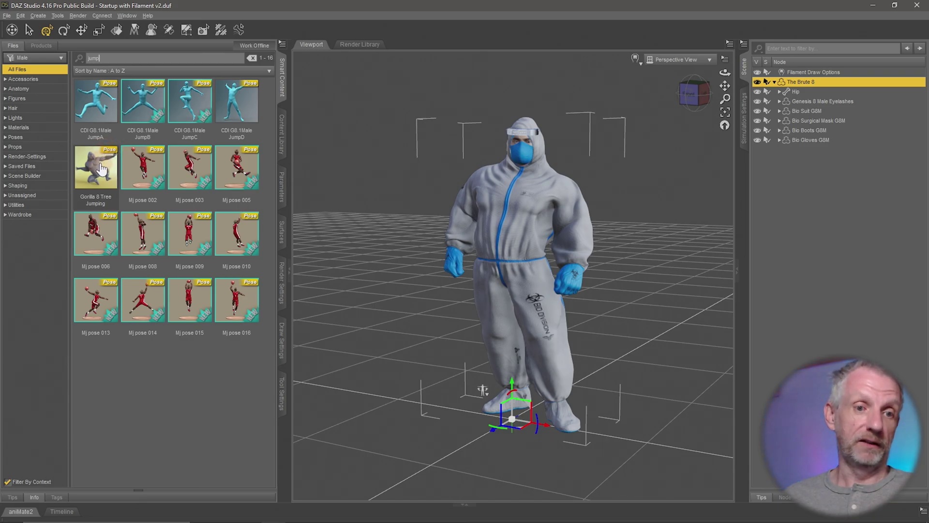
mouse_move(102, 169)
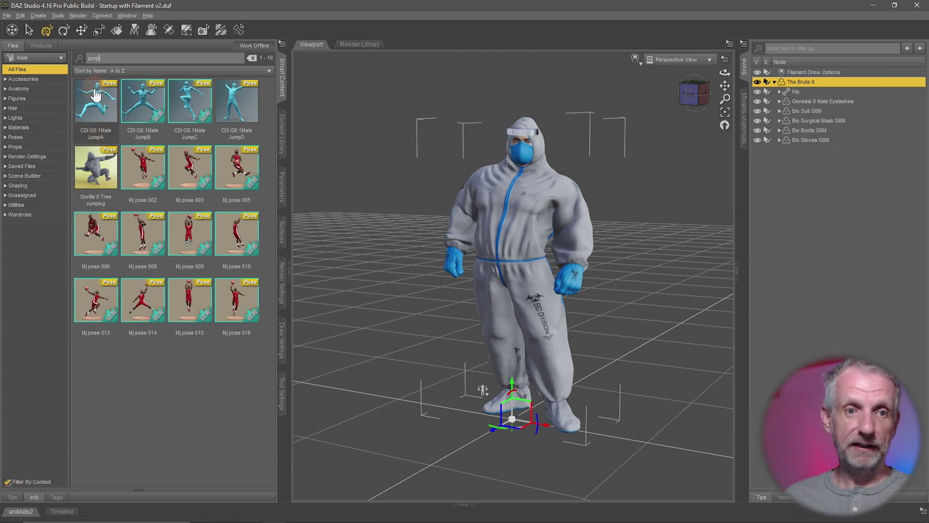
click(9, 482)
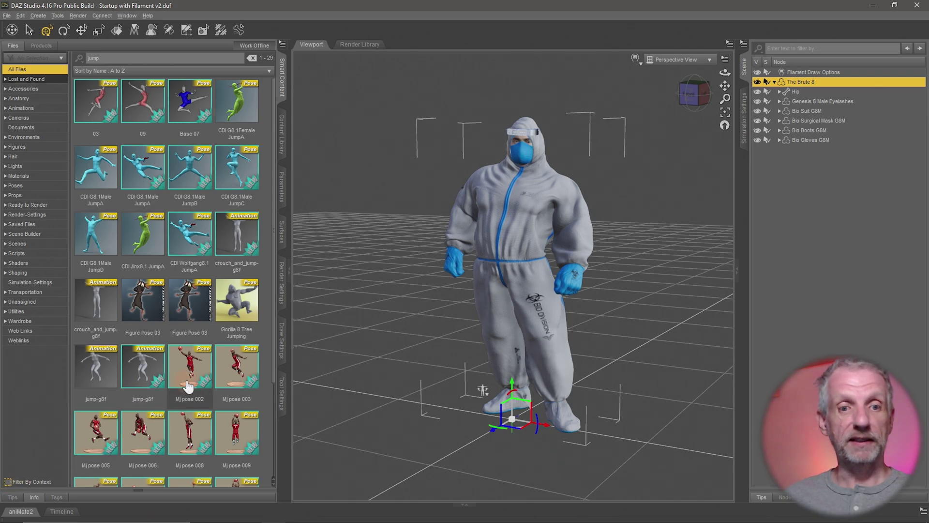
scroll(188, 385, up, 3)
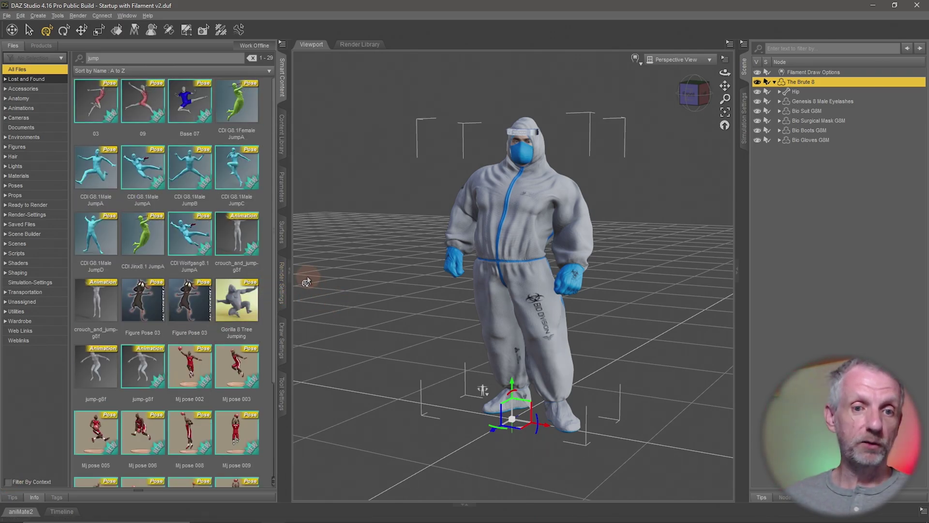
mouse_move(186, 309)
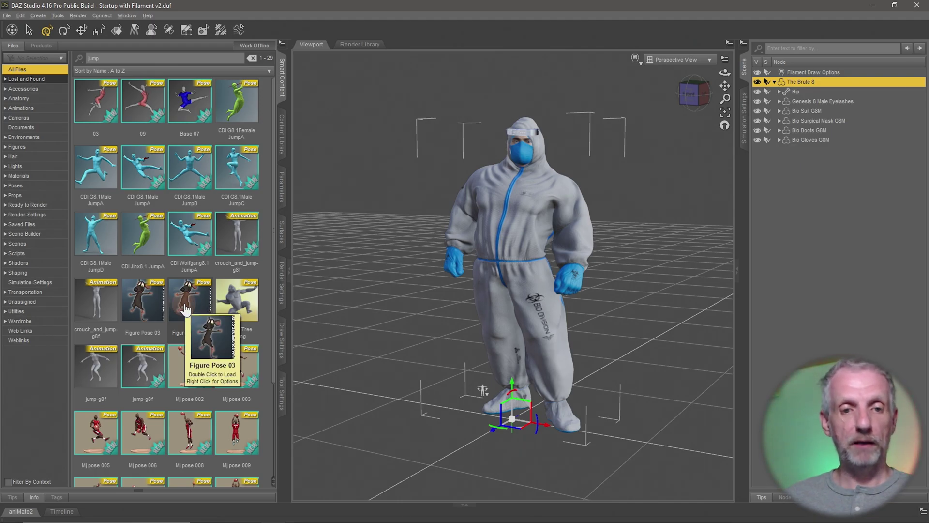
double_click(186, 309)
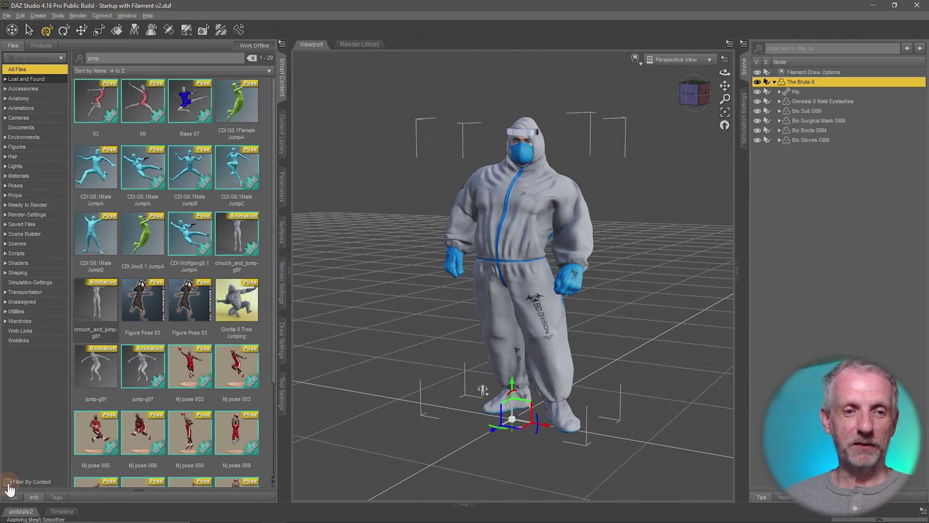
click(8, 482)
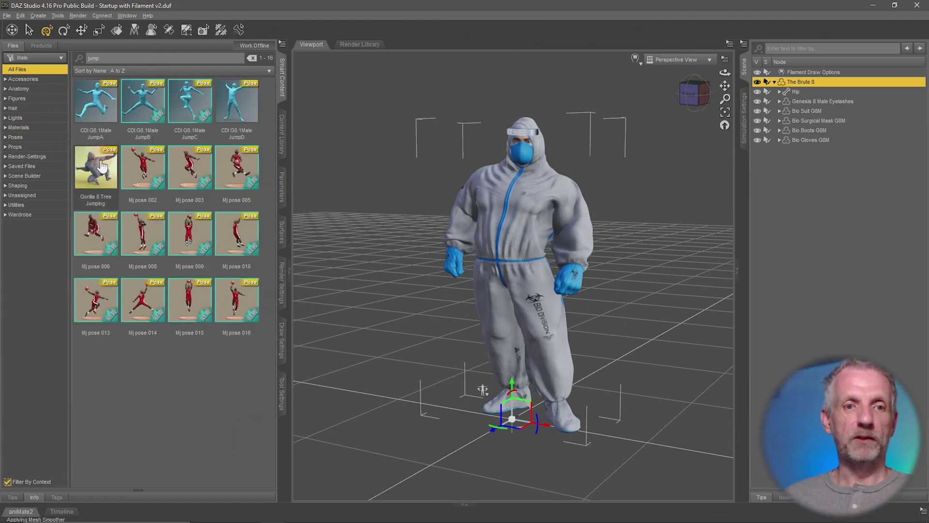
Apply Gorilla 8 Tree Jumping, then Mj pose 009, and clear the 'jump' file search
double_click(101, 165)
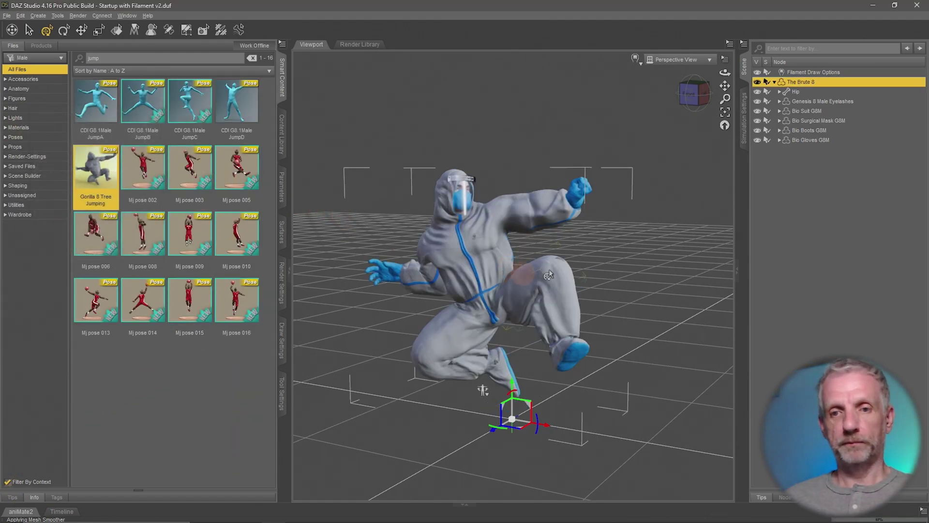
alt+drag(588, 264, 588, 264)
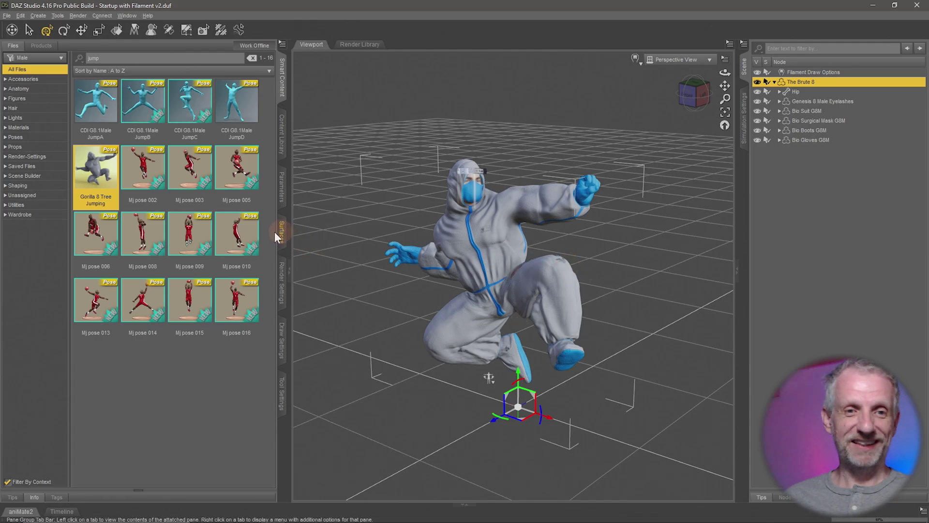
double_click(186, 232)
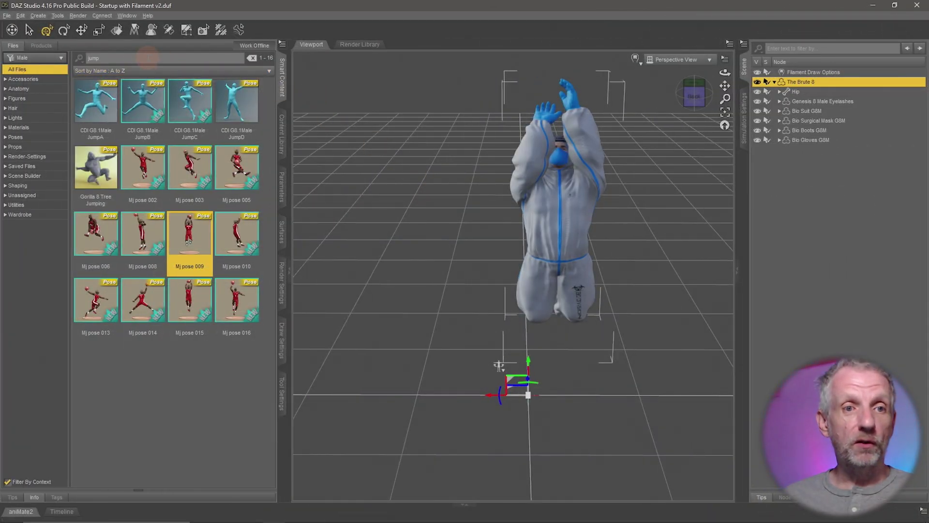
click(252, 59)
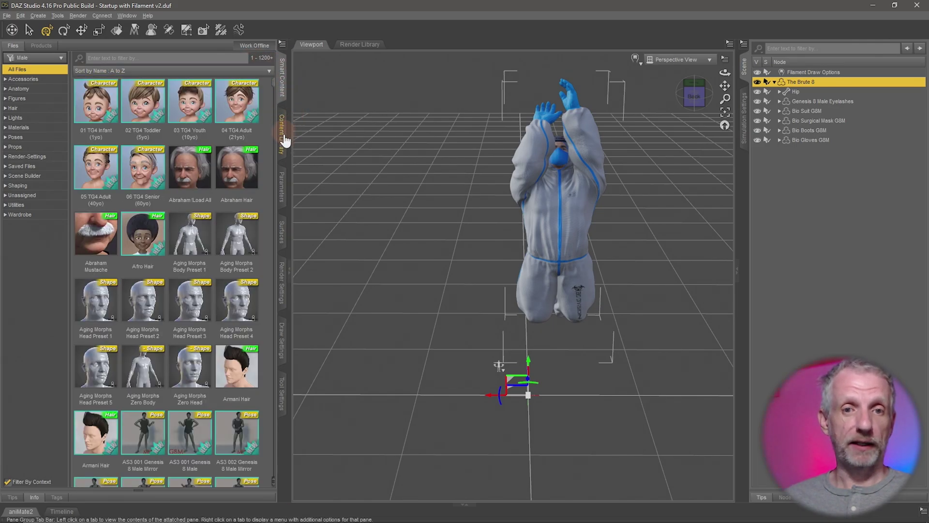
Search the Content Library's DAZ Studio Formats folder for 'jump', returning 29 results
click(282, 146)
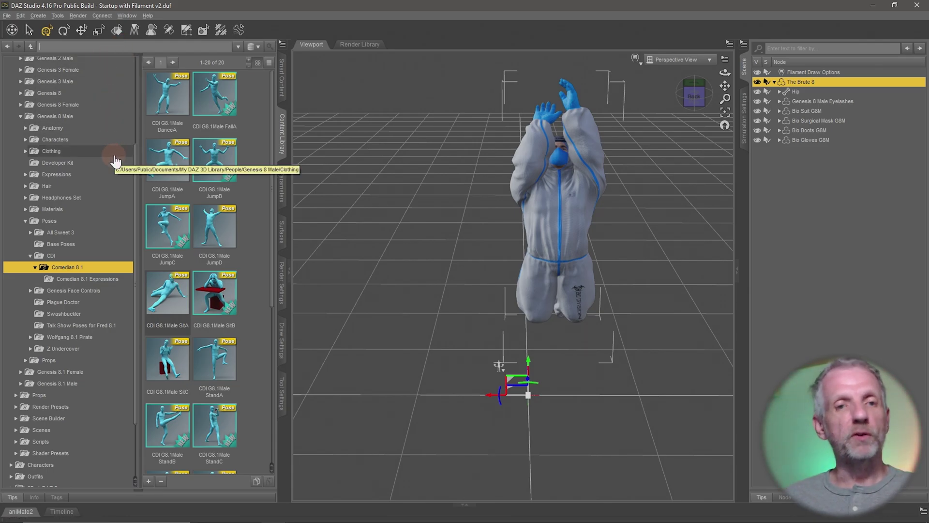
scroll(115, 160, up, 4)
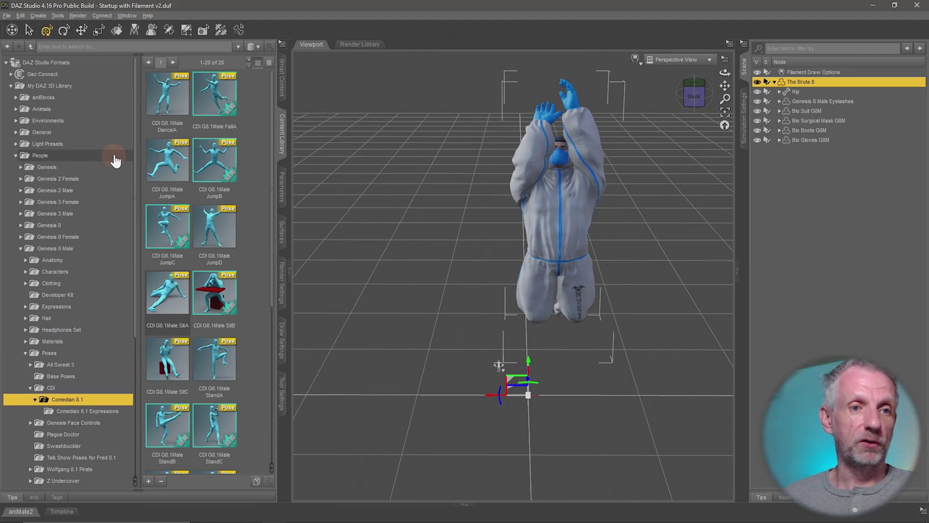
click(82, 64)
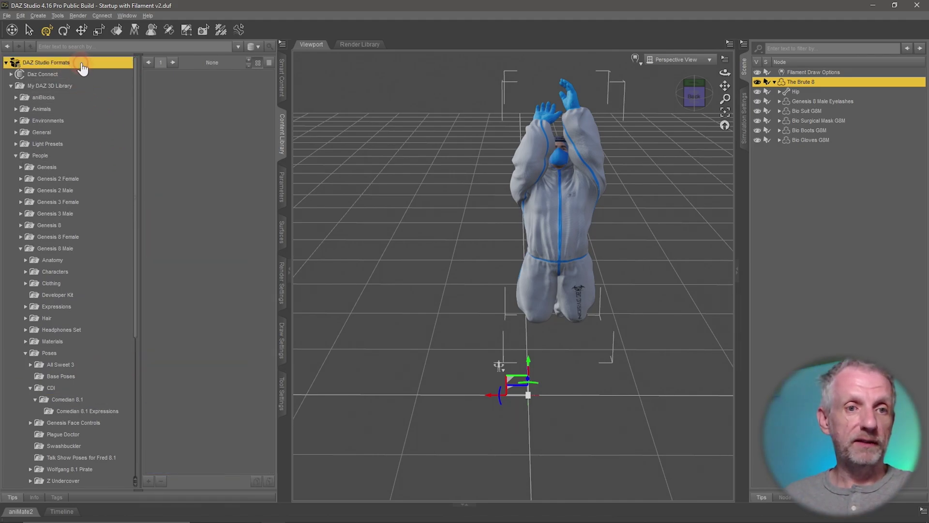
click(125, 46)
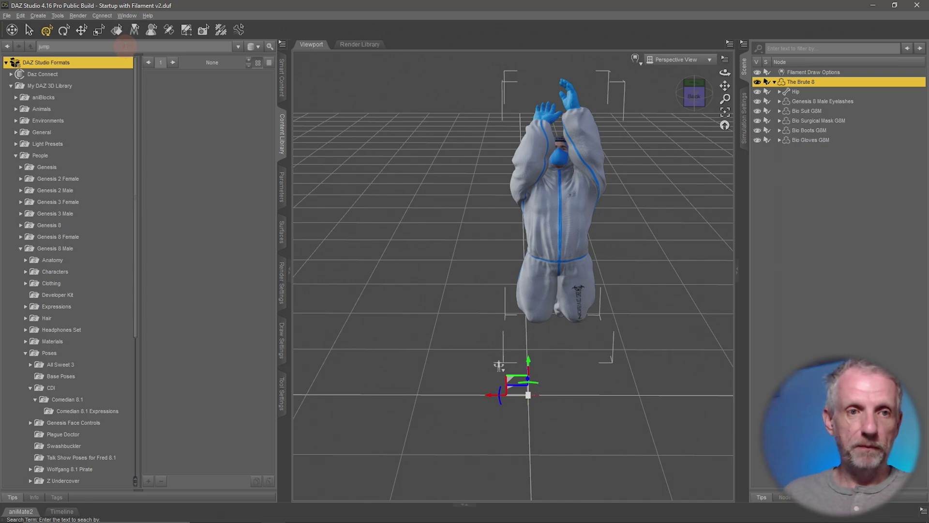
key(Return)
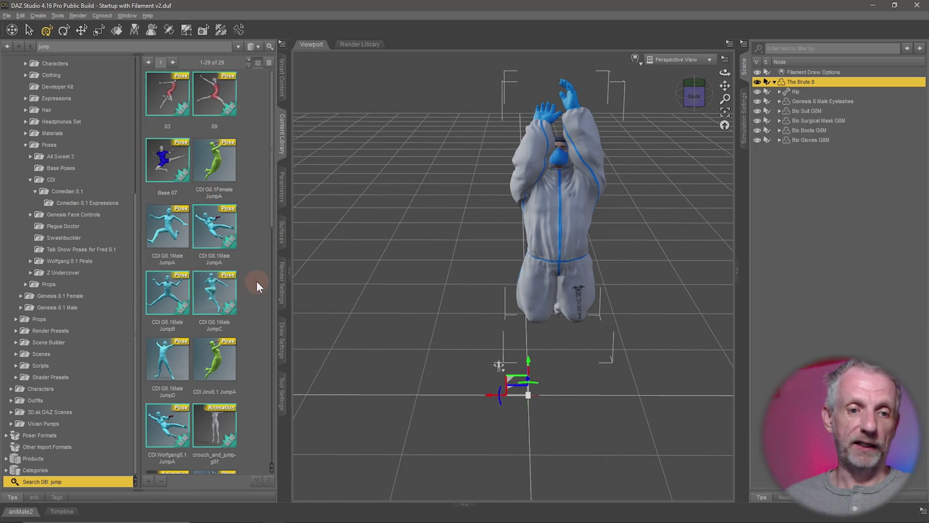
Try CDI Jinx8.1 JumpA, crouch_and_jump and CDI Wolfgang8.1 JumpA, ending with Figure Pose 03
scroll(257, 280, down, 5)
scroll(257, 286, up, 5)
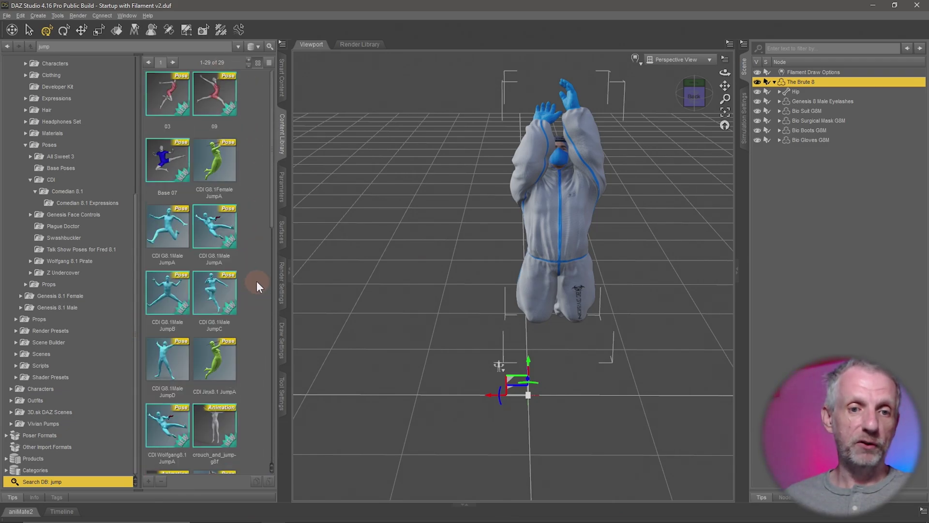
scroll(256, 283, down, 3)
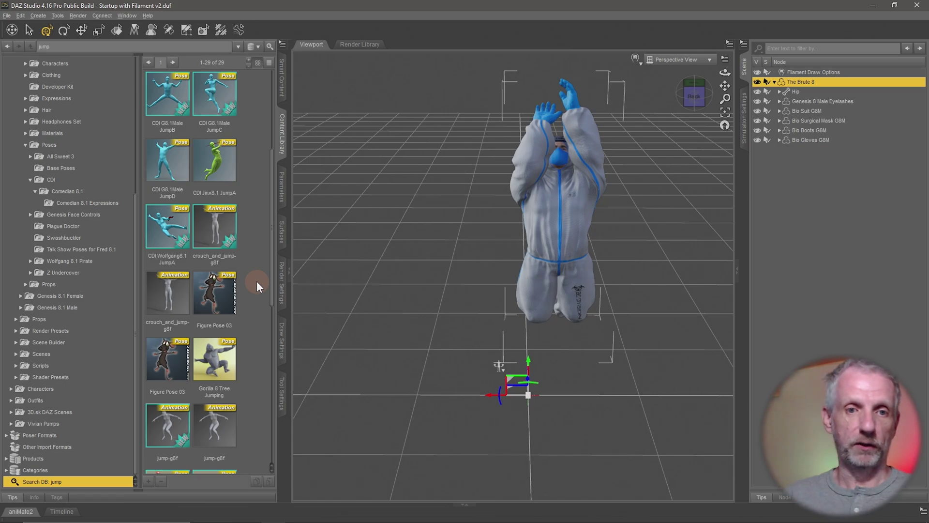
mouse_move(220, 173)
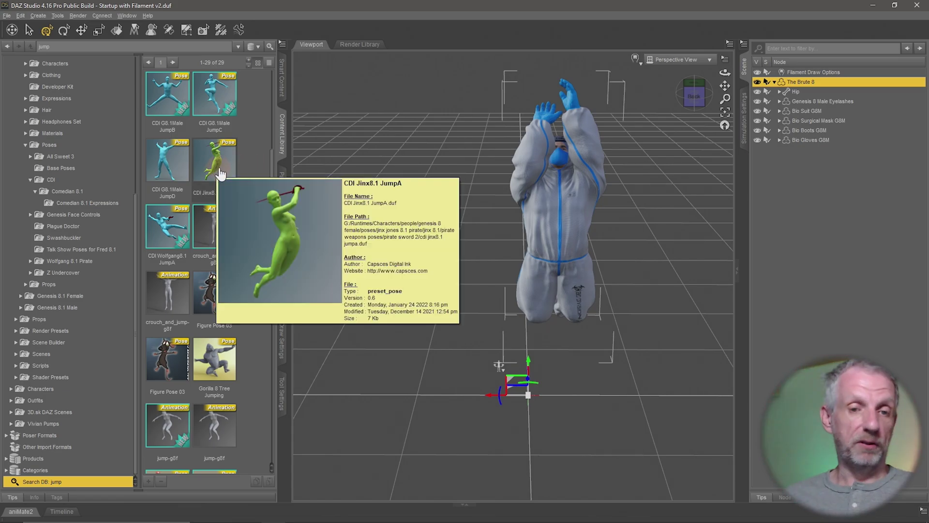
drag(220, 172, 436, 256)
double_click(224, 240)
mouse_move(224, 239)
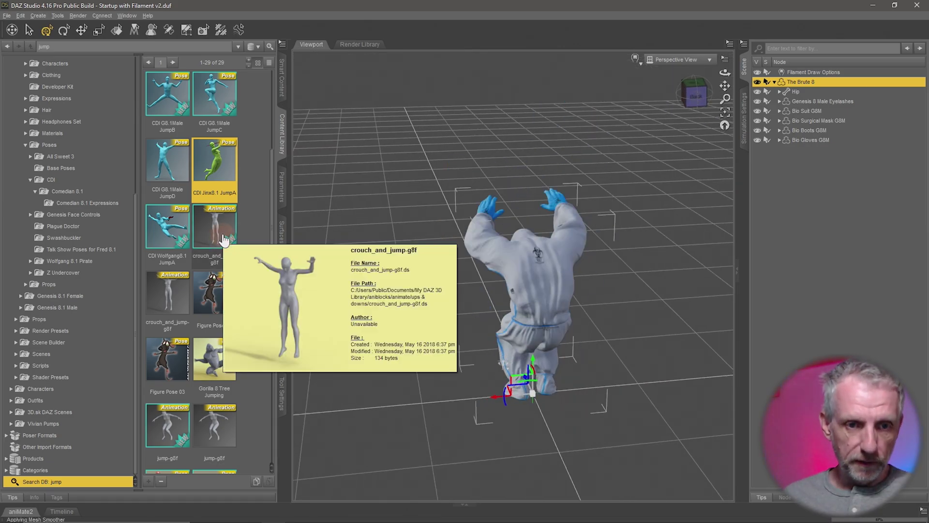
double_click(166, 238)
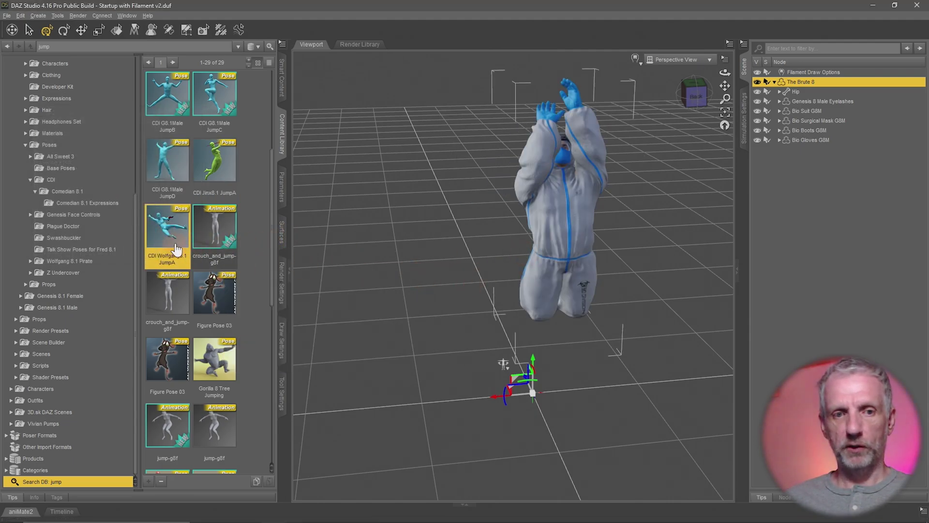
double_click(176, 249)
double_click(236, 307)
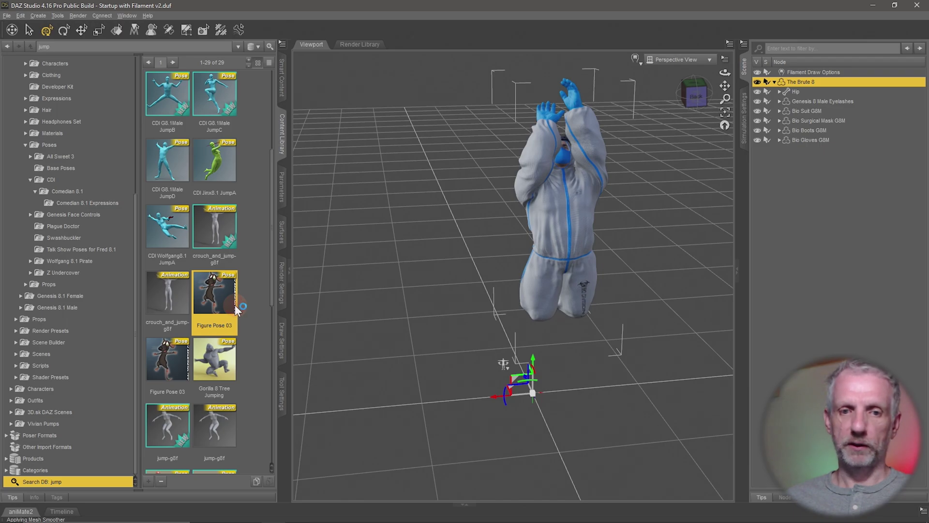
alt+drag(415, 311, 364, 300)
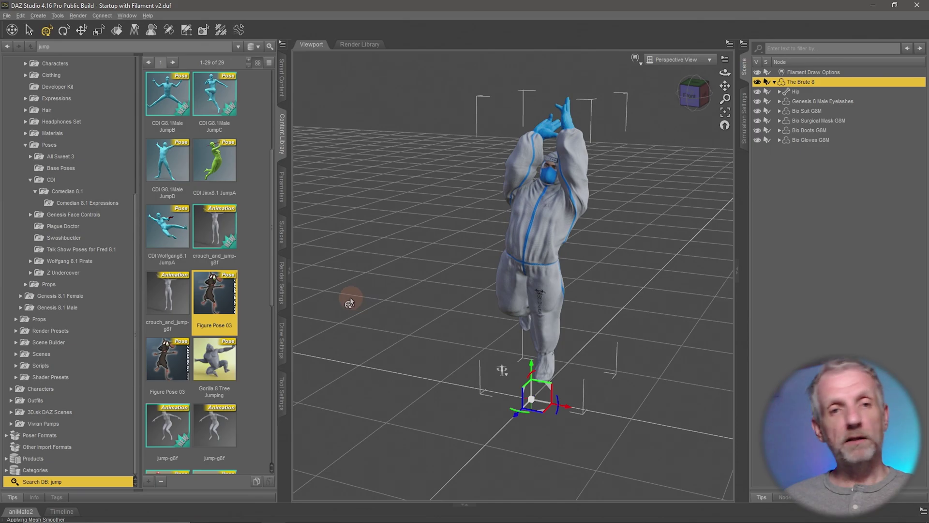